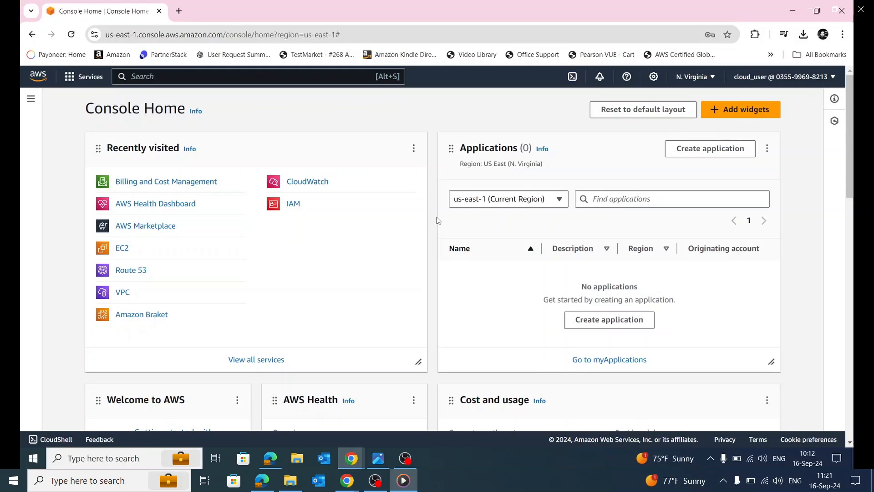
Open the S3 service and review the account's general purpose buckets
left_click(197, 79)
type("s3")
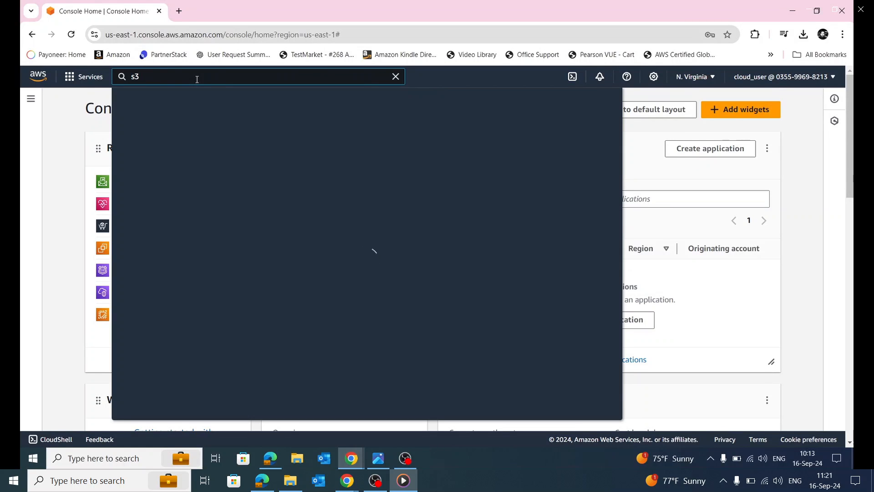
left_click(285, 160)
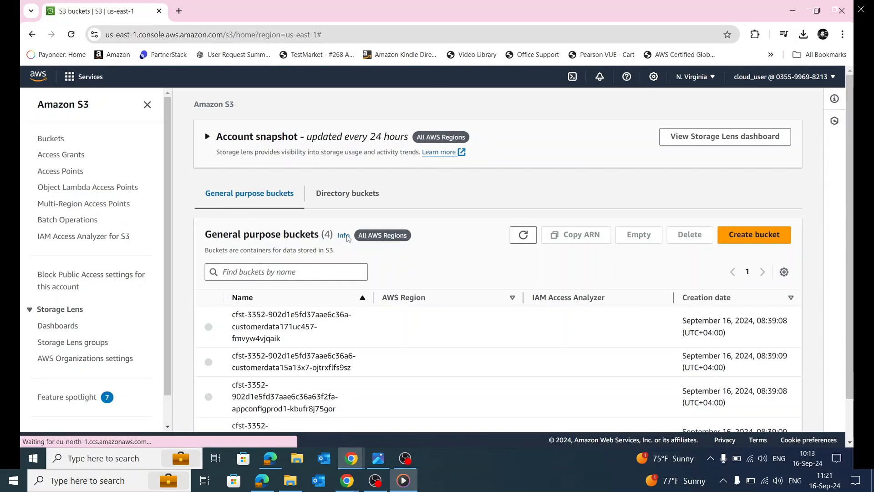
scroll(438, 305, "down", 1)
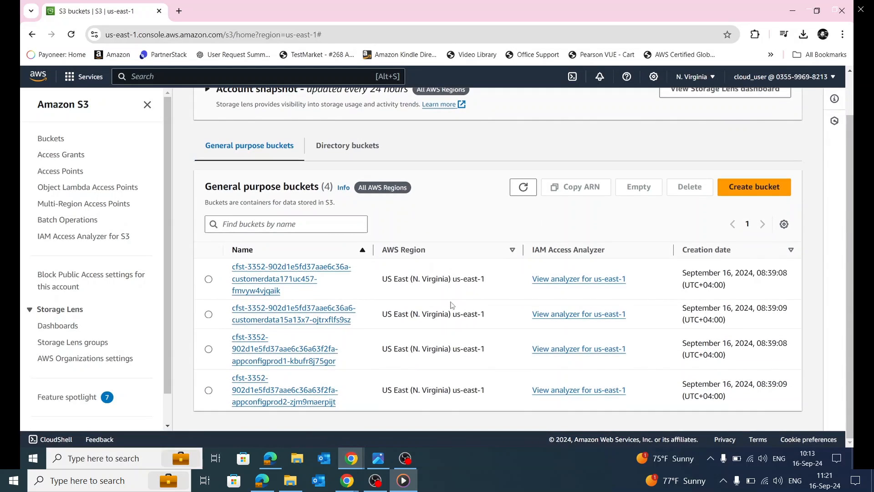
scroll(472, 298, "up", 1)
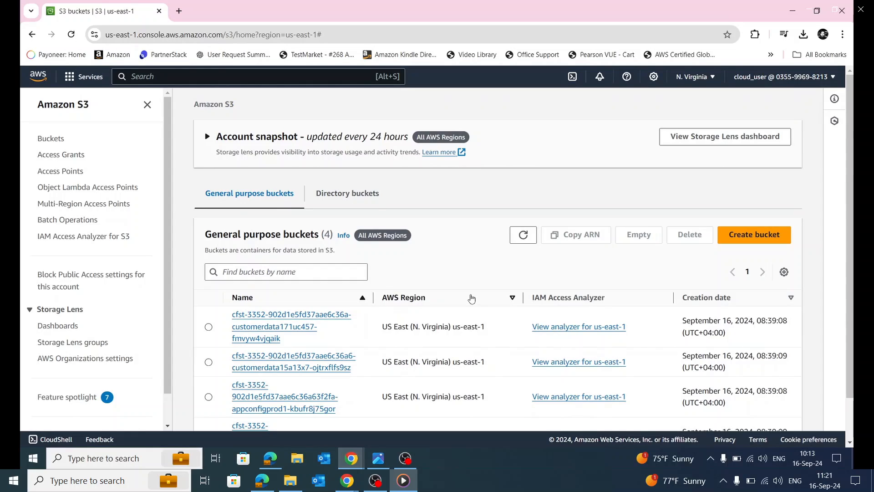
scroll(472, 299, "down", 1)
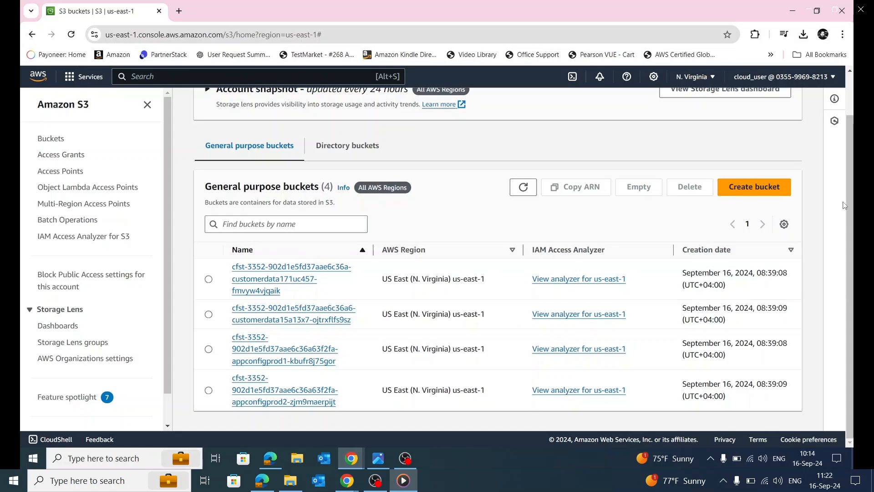
scroll(343, 119, "up", 1)
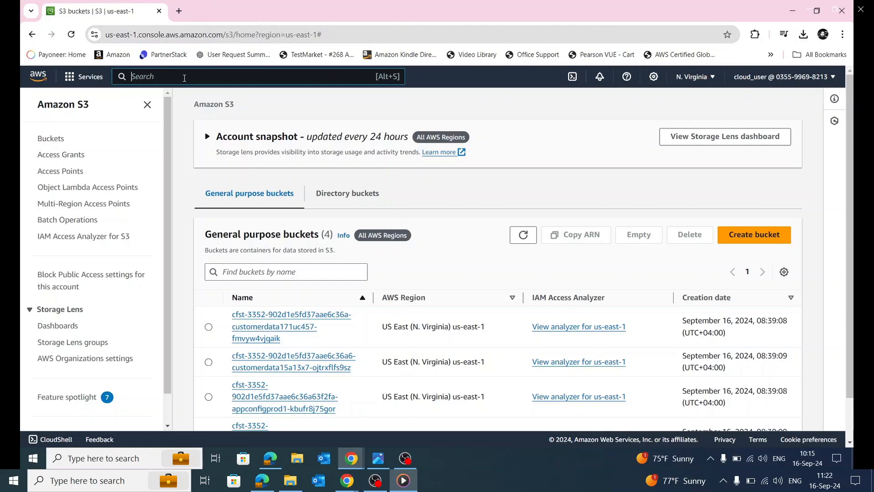
Find the IAM service and open its list of users
type("IAM")
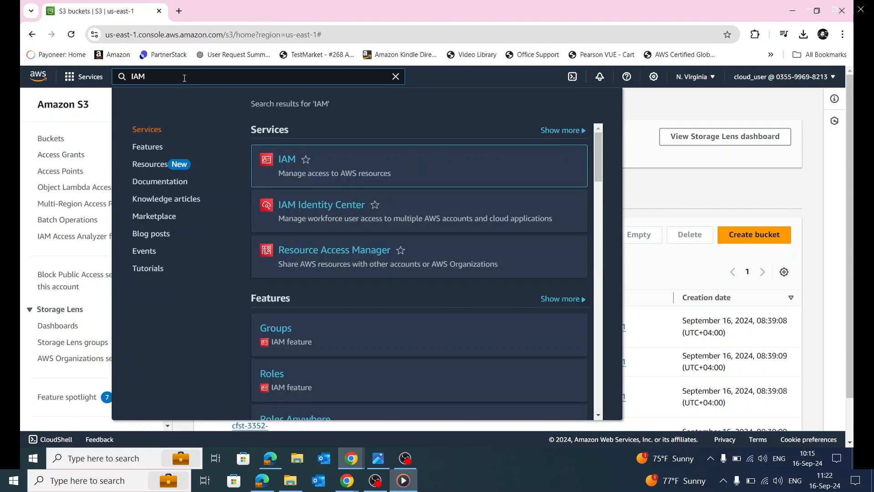
type("p")
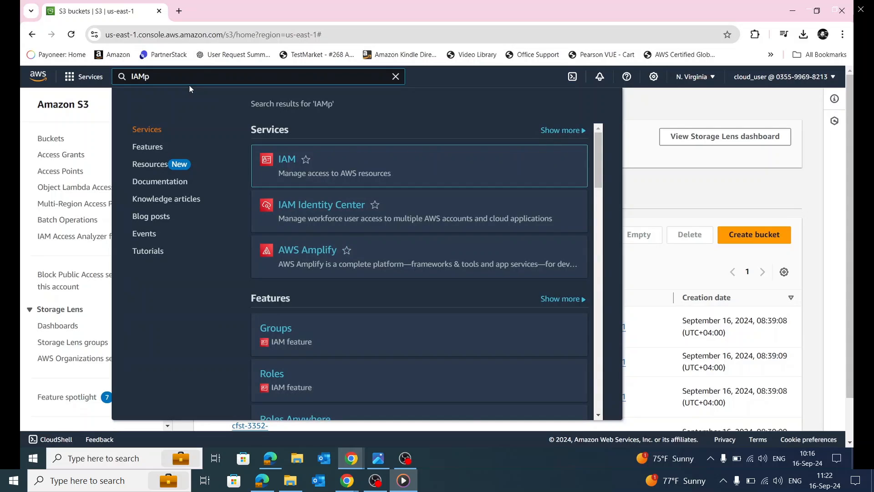
key("BackSpace")
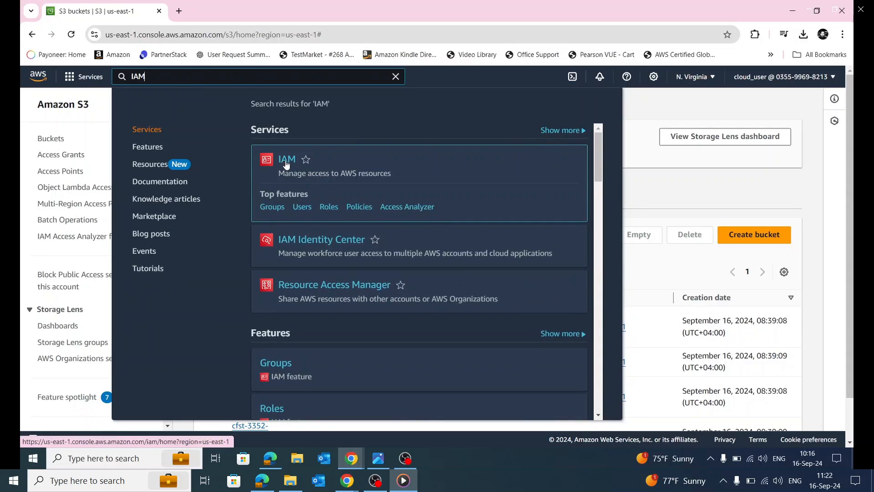
left_click(287, 159)
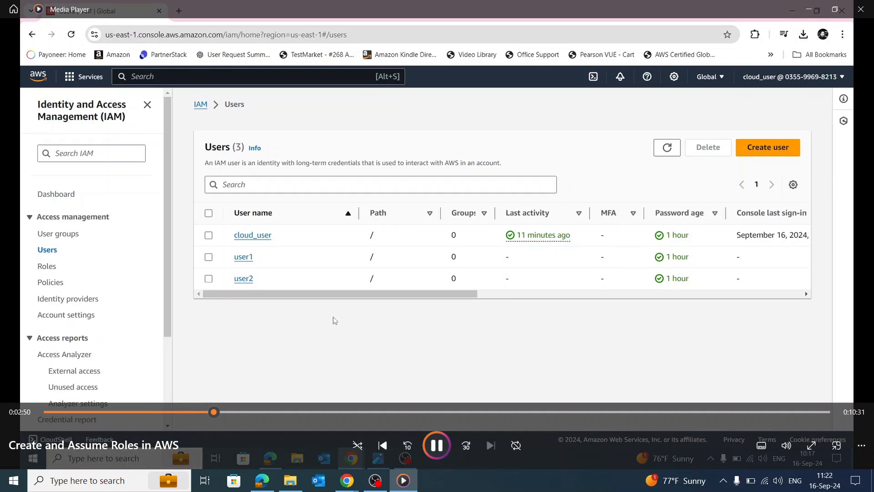
Start creating a new IAM policy and choose S3 as its service
left_click(50, 282)
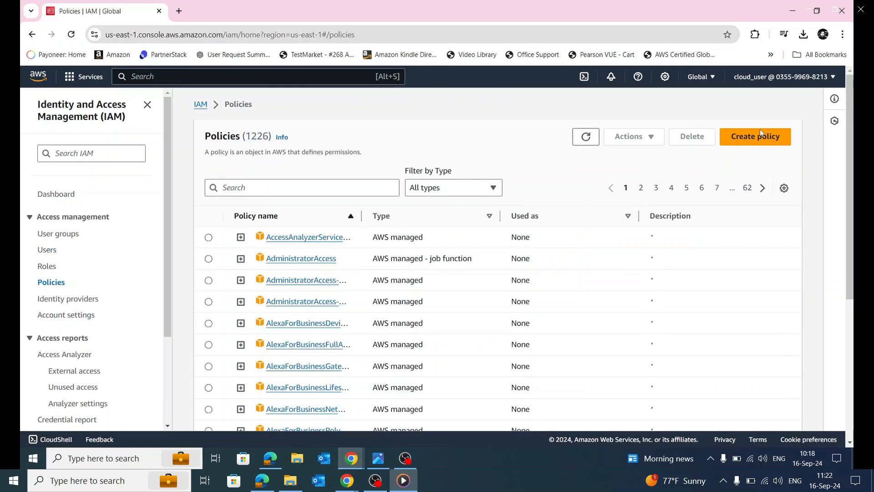
left_click(738, 147)
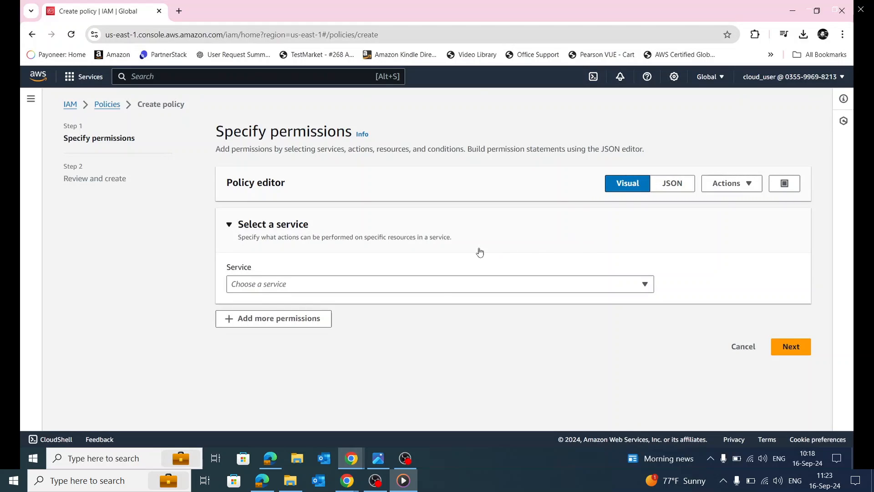
left_click(433, 284)
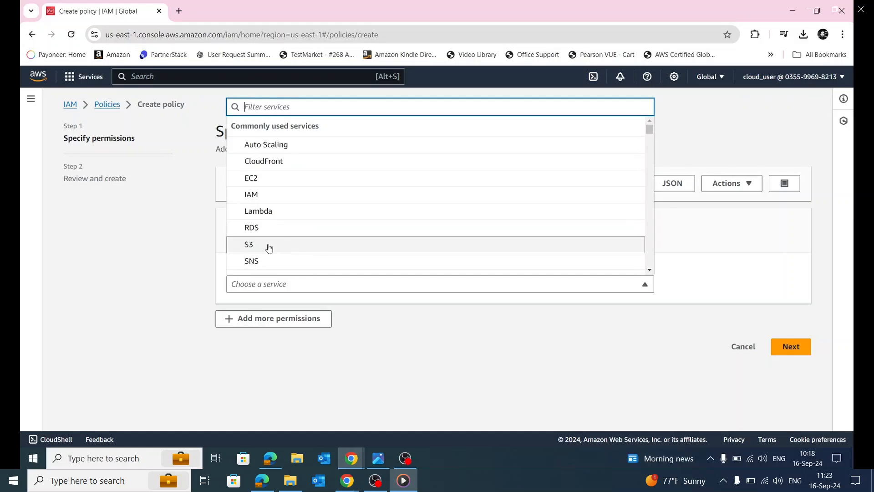
left_click(287, 246)
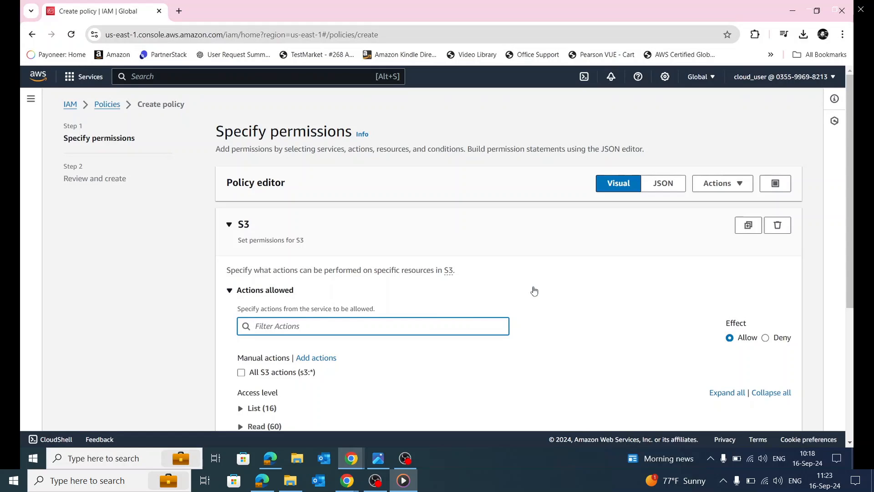
Allow all S3 actions (s3:*) on all resources and proceed to the policy review
type("p")
key("BackSpace")
left_click(240, 380)
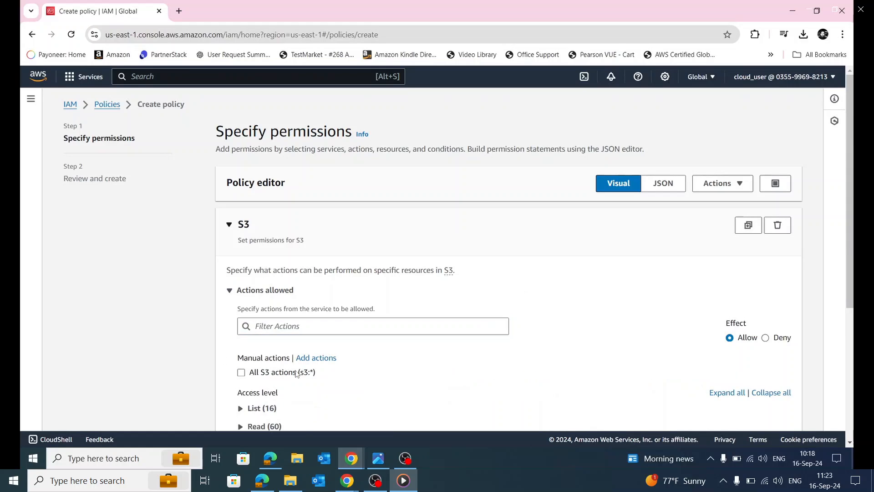
left_click(297, 372)
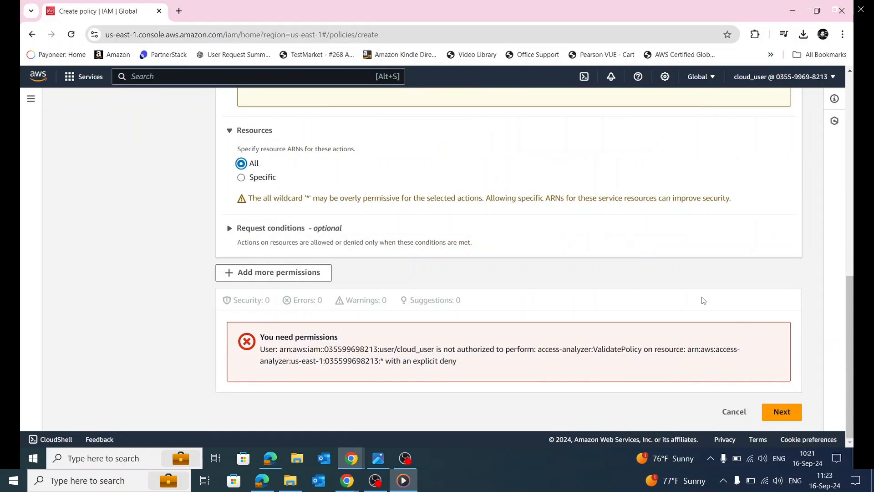
left_click(785, 418)
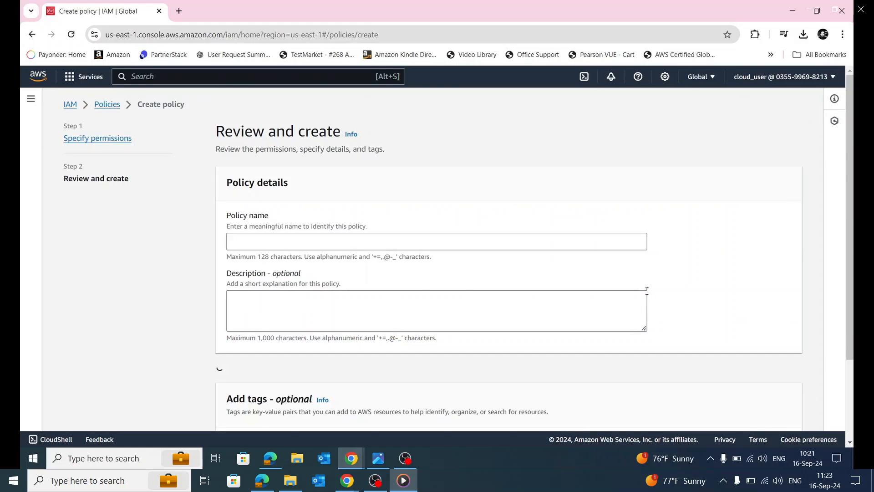
Review the policy's defined permissions and try to create it without a policy name
scroll(719, 262, "down", 3)
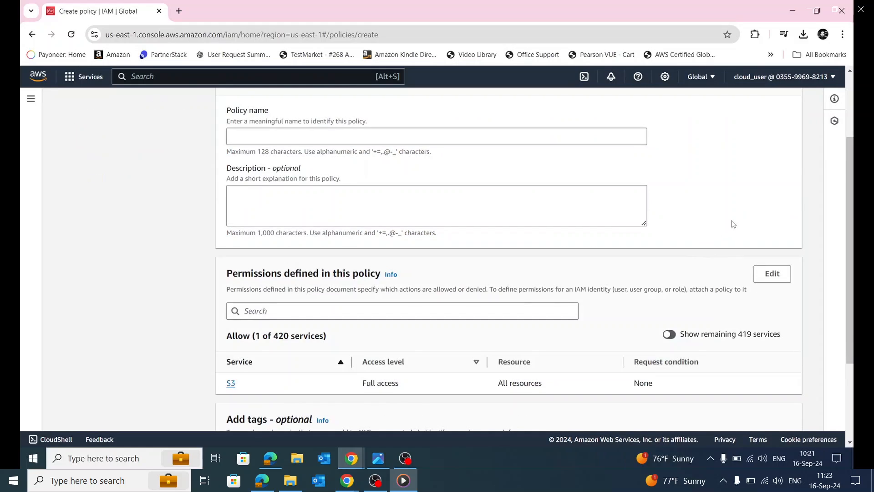
scroll(733, 224, "down", 3)
type("p")
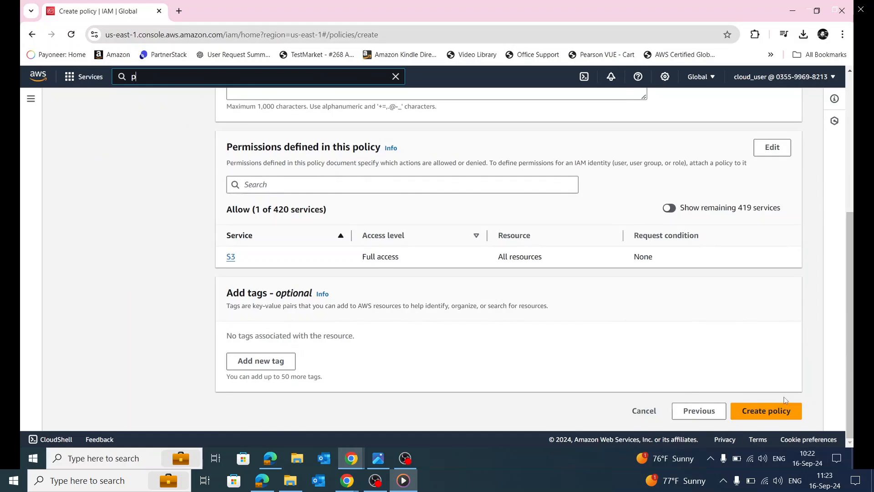
left_click(766, 411)
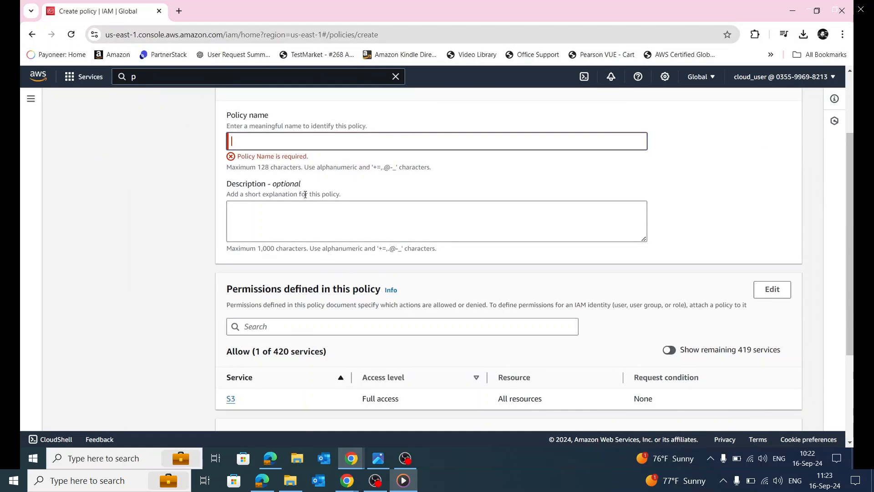
Enter "S3 ALL" as the policy name and try to create the policy
type("S")
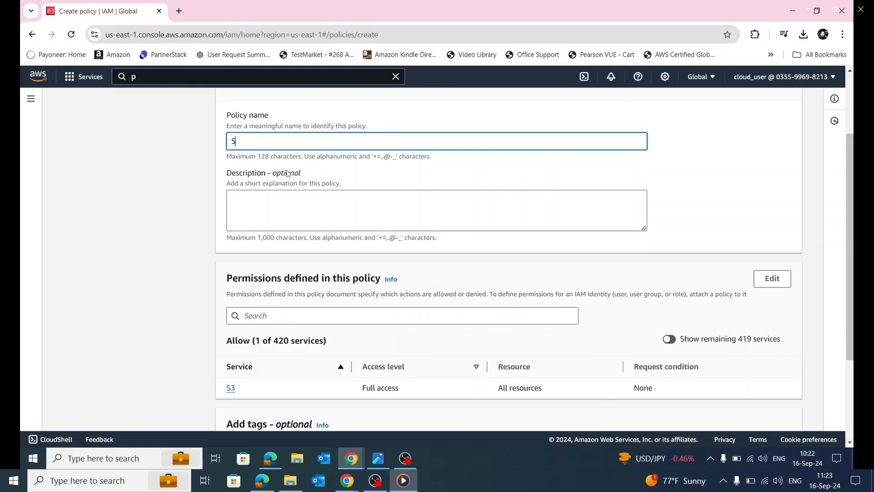
type("3 ALL")
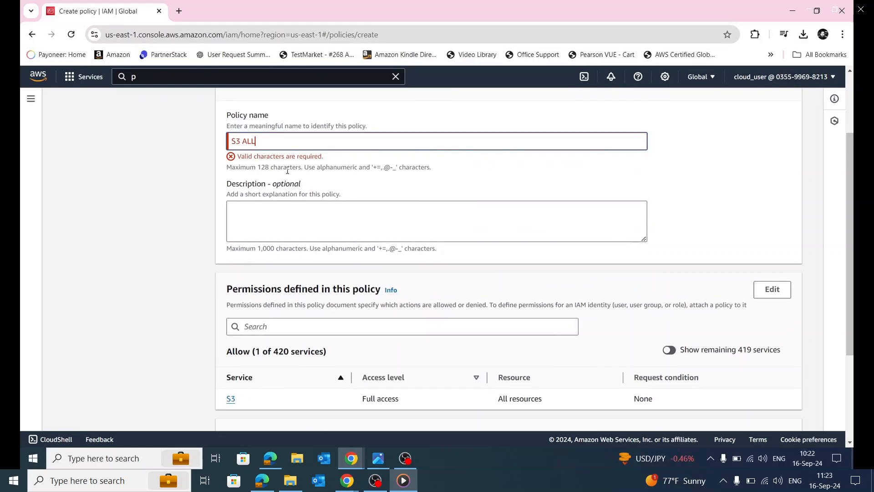
scroll(522, 177, "down", 4)
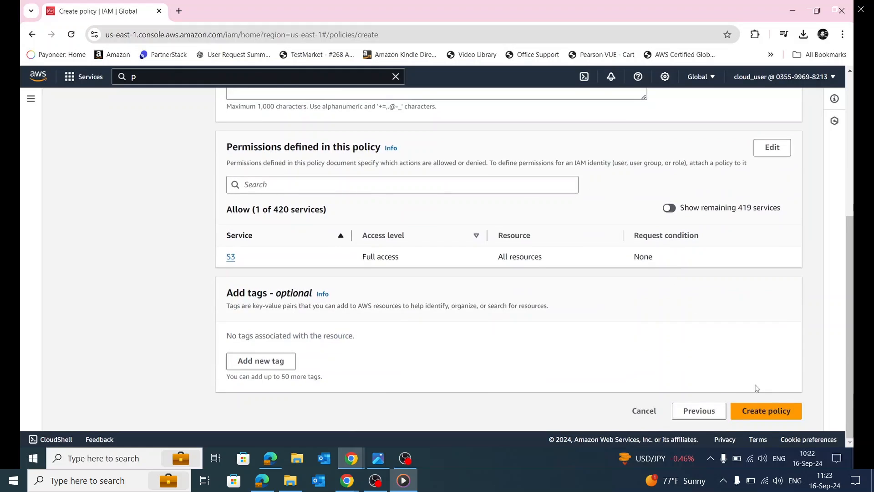
left_click(757, 411)
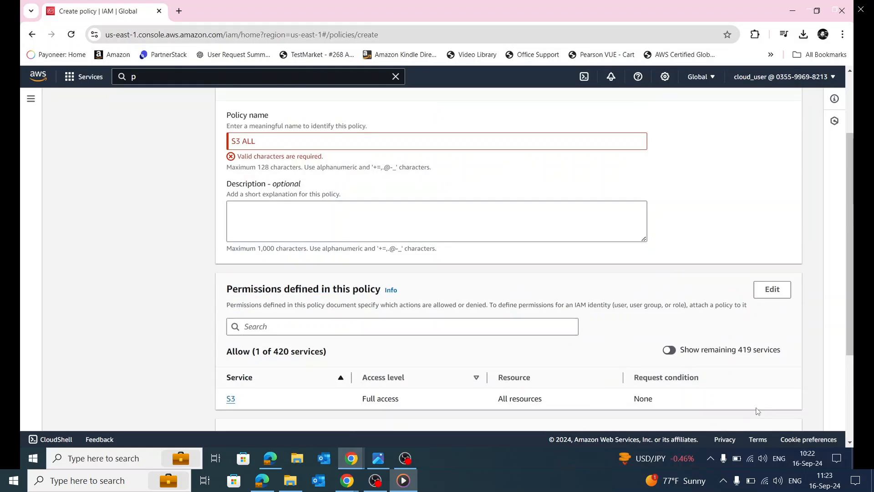
Replace the space in the policy name with a hyphen and create the policy
left_click(241, 141)
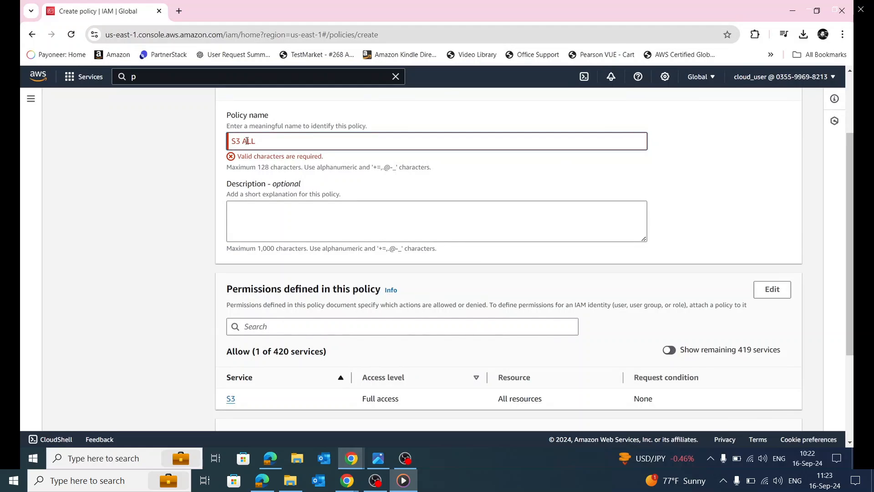
key("Delete")
type("-")
scroll(712, 216, "down", 3)
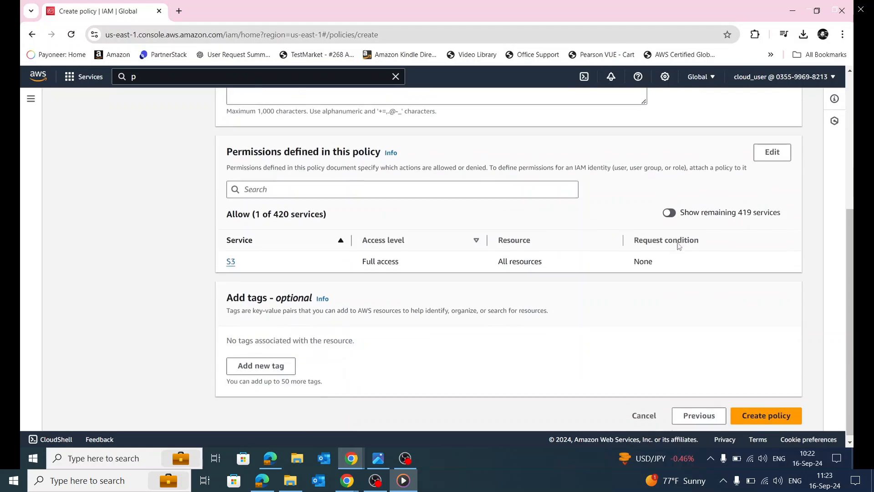
left_click(765, 414)
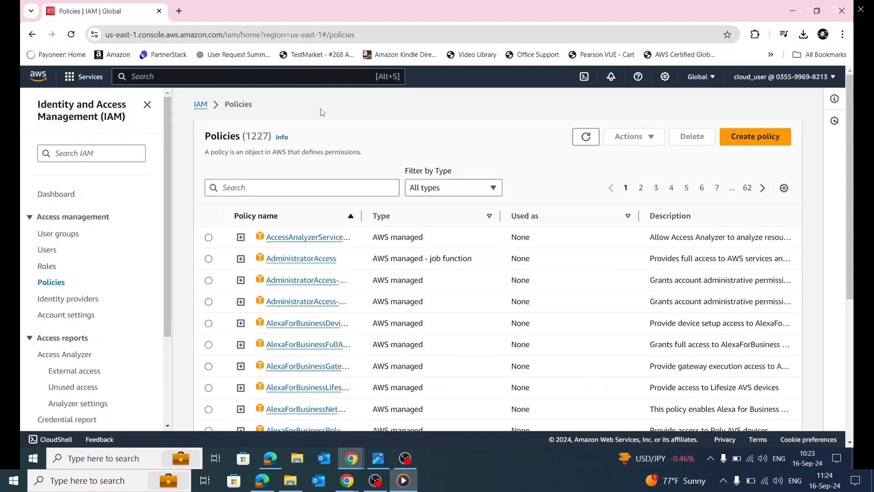
Open the S3 service and select the appconfigprod1 bucket, highlighting its full name in the bucket list
left_click(176, 77)
type("S3")
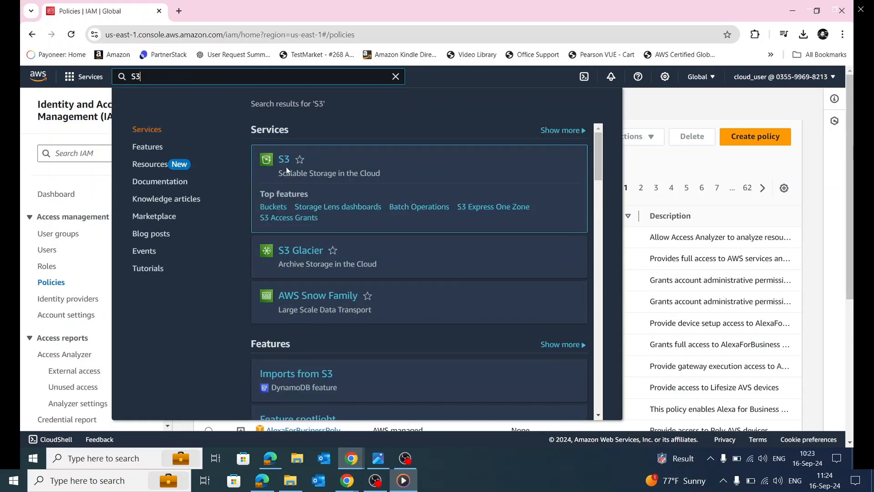
left_click(286, 161)
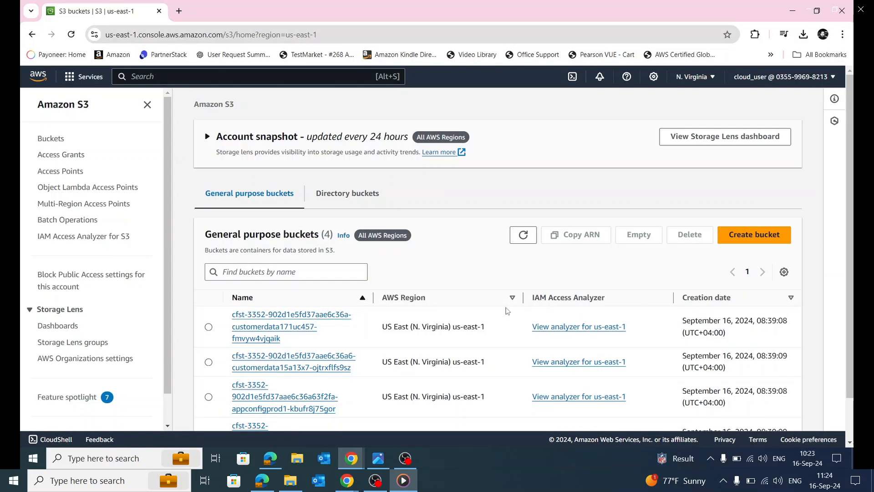
scroll(440, 286, "down", 1)
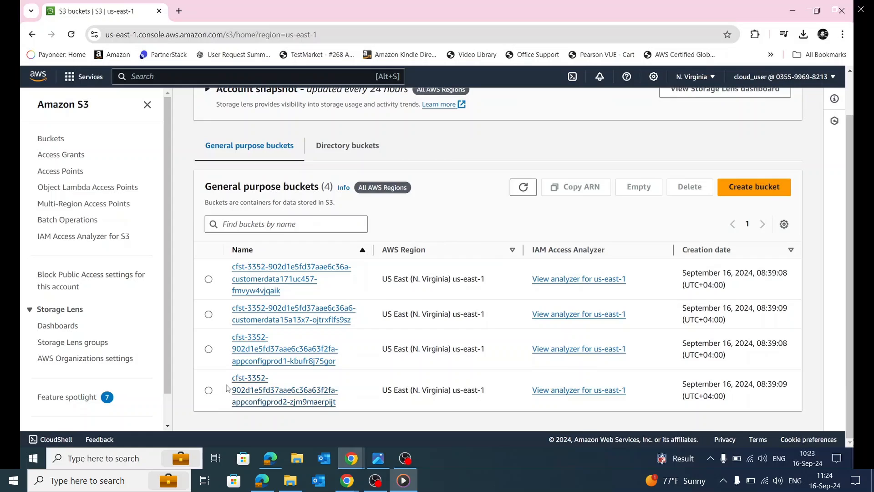
left_click(255, 357)
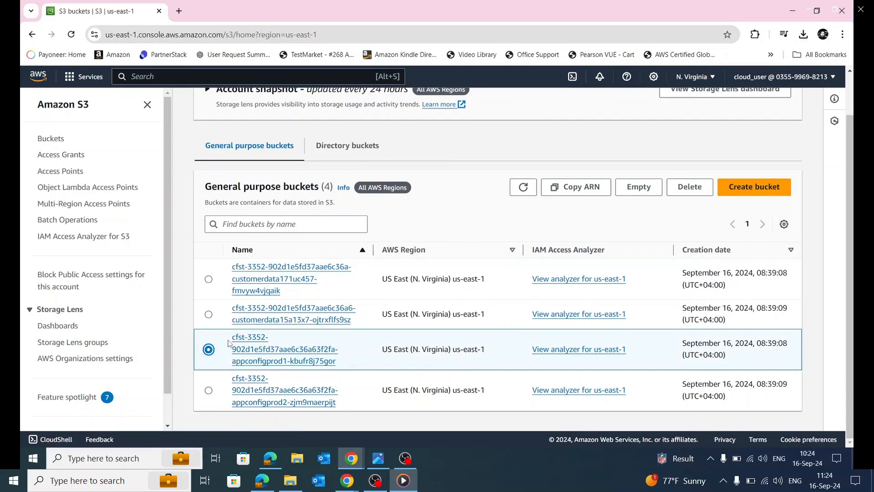
left_click_drag(230, 337, 345, 363)
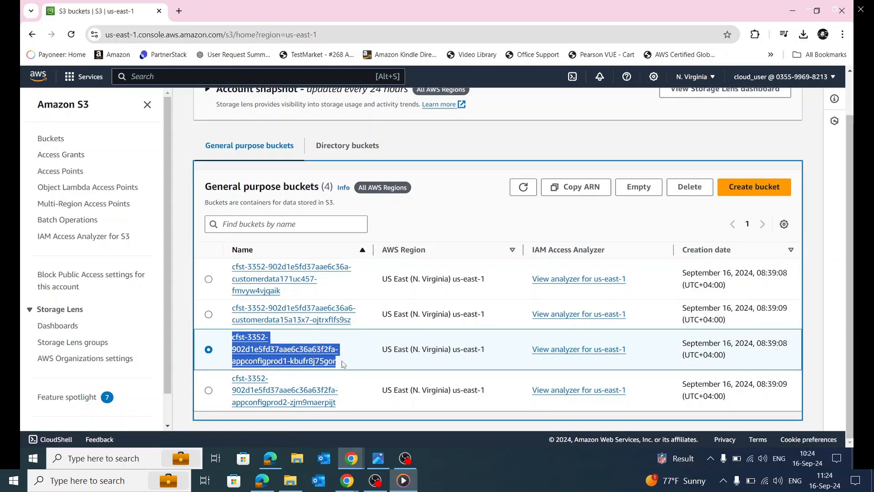
scroll(257, 294, "up", 1)
Return to the IAM dashboard and examine its security recommendations and IAM resources summary
left_click(32, 34)
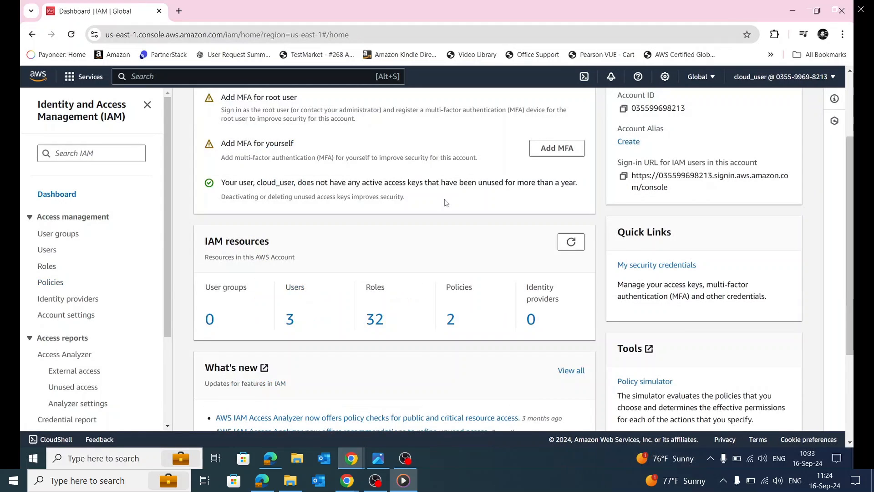
scroll(300, 298, "up", 3)
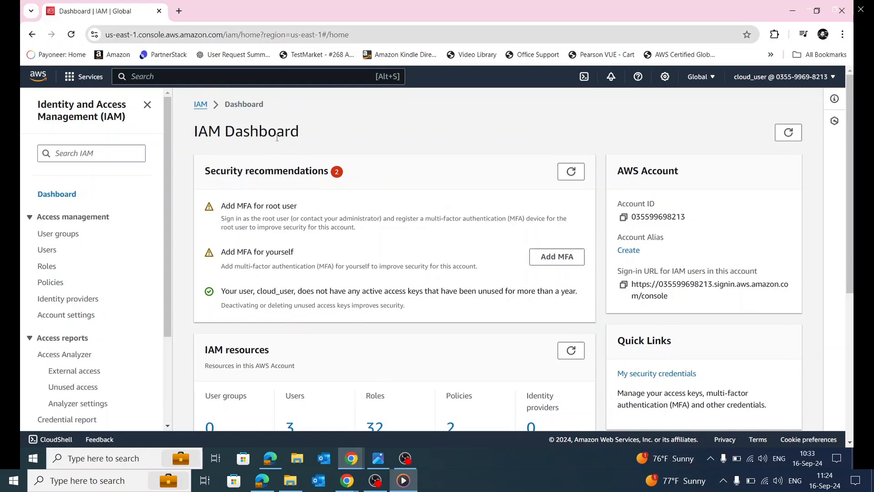
scroll(385, 214, "down", 4)
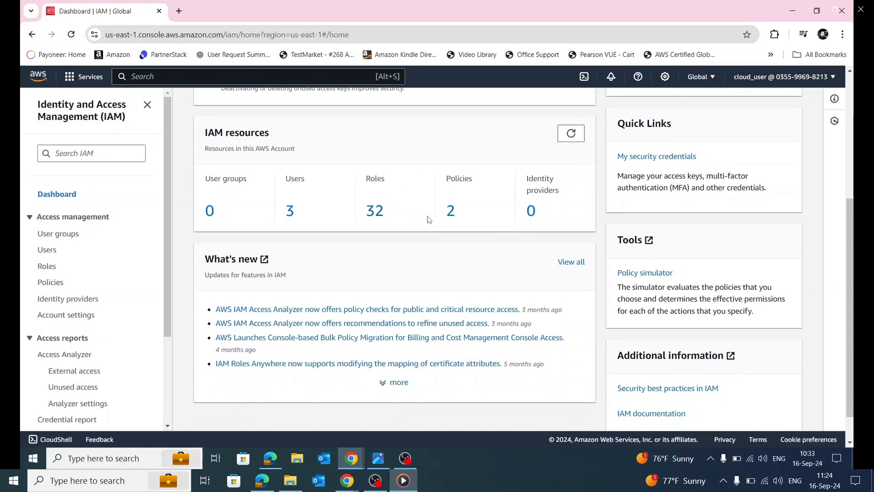
Open the customer managed S3-ALL policy and edit its permissions in the visual policy editor
left_click(450, 213)
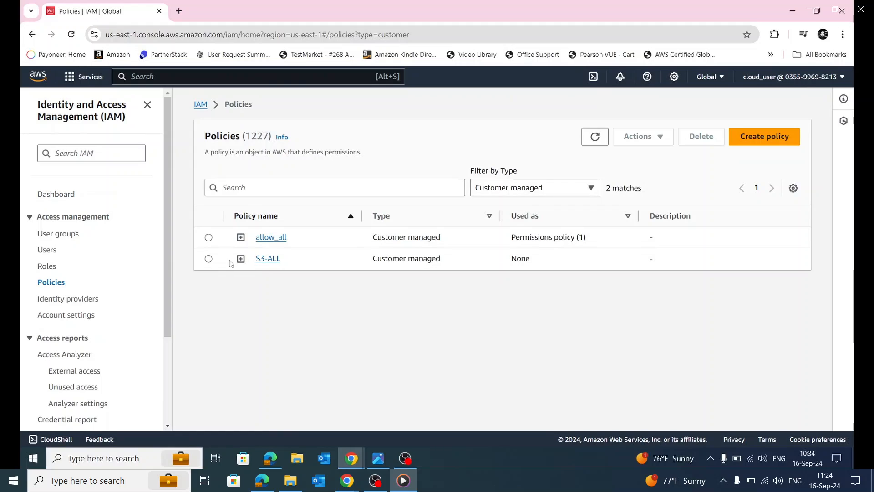
left_click(265, 258)
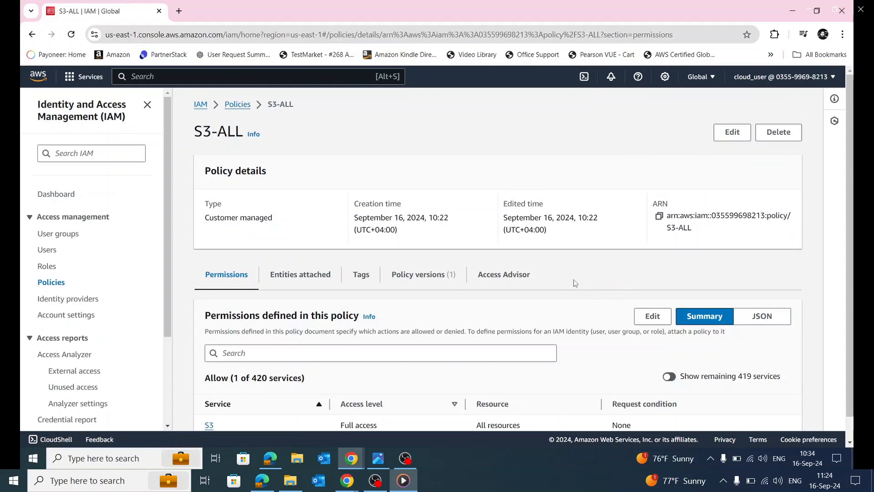
scroll(575, 283, "down", 1)
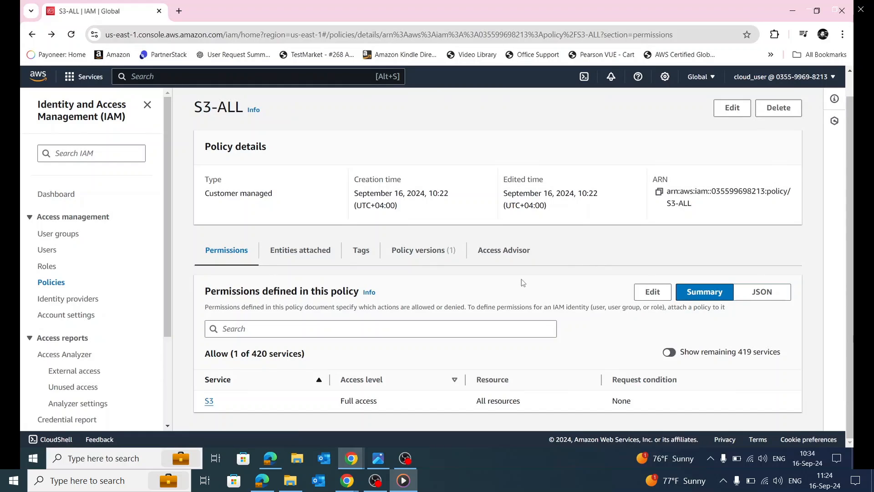
left_click(645, 292)
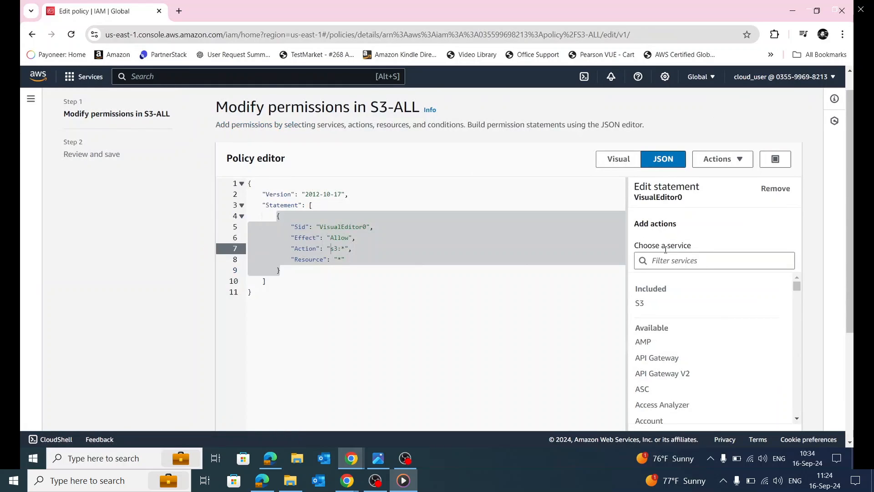
left_click(619, 160)
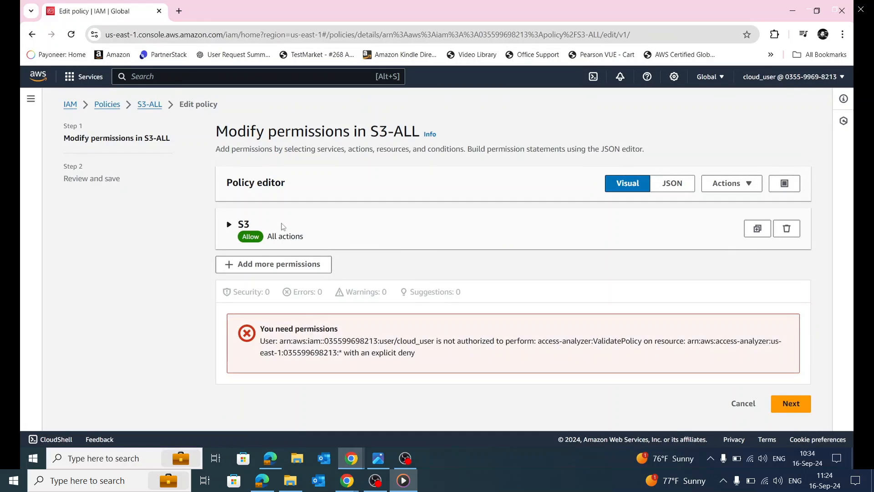
Expand the S3 statement and restrict its resources to Specific instead of All
left_click(230, 225)
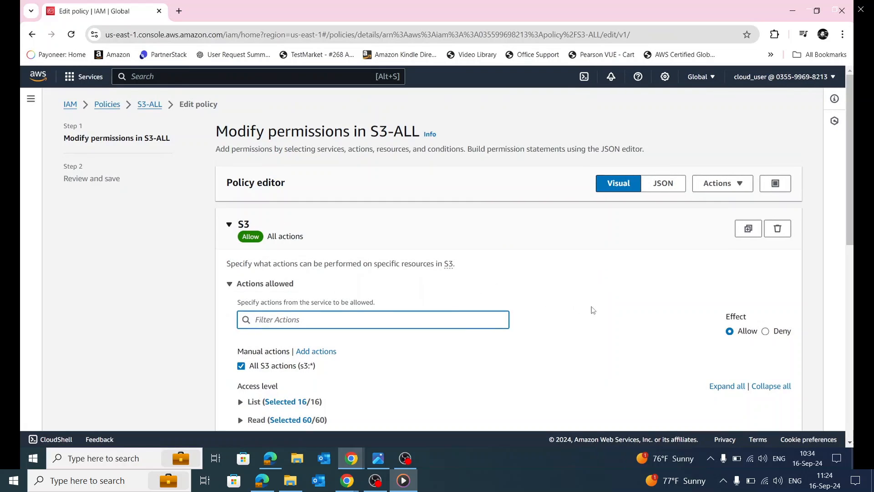
scroll(588, 303, "down", 6)
scroll(583, 296, "down", 3)
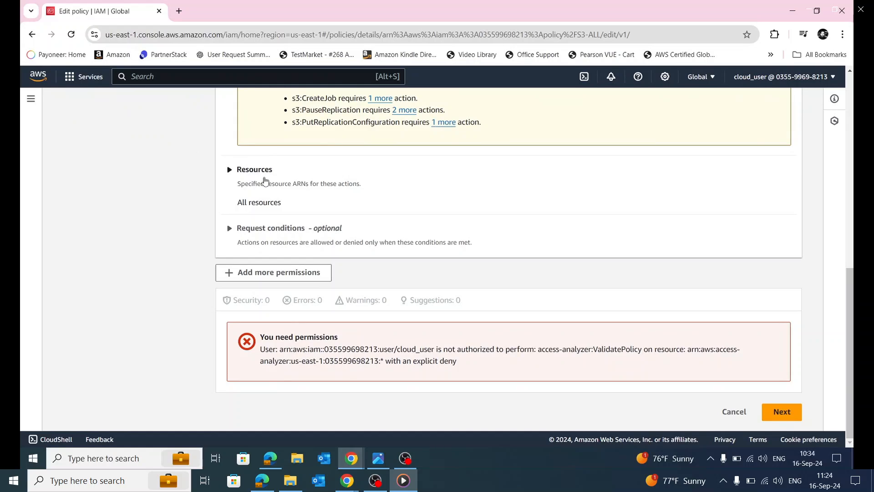
left_click(250, 171)
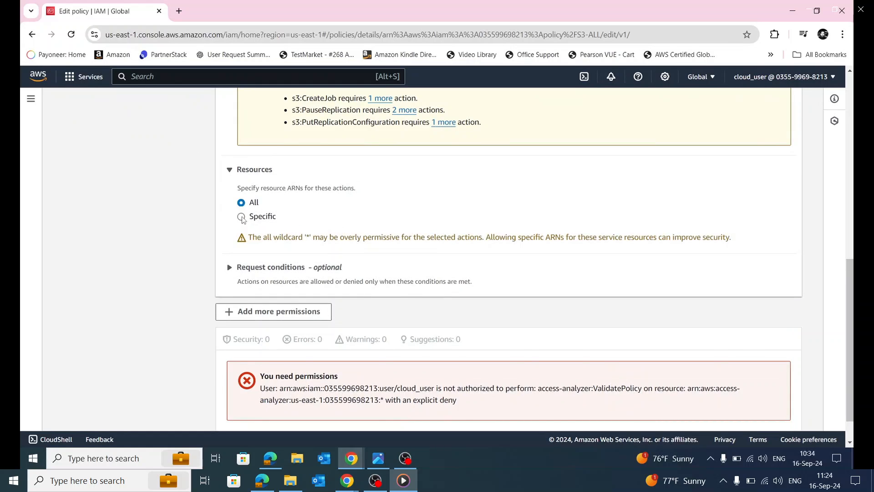
left_click(242, 217)
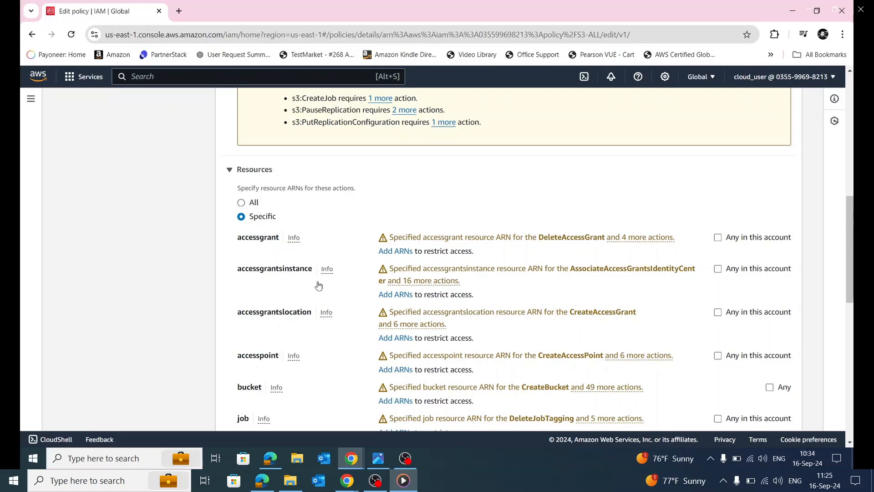
scroll(683, 328, "down", 2)
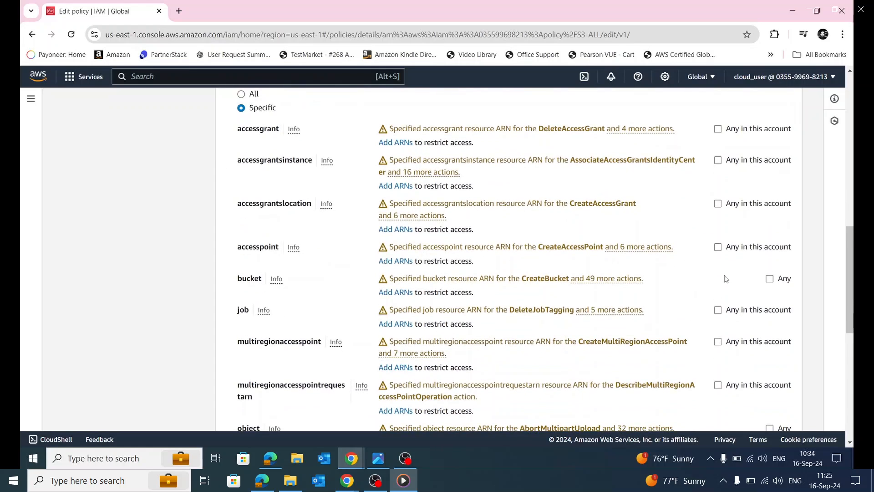
Try to add the full appconfigprod1 bucket name as the resource ARN for the bucket resource
left_click(394, 293)
left_click_drag(325, 291, 181, 300)
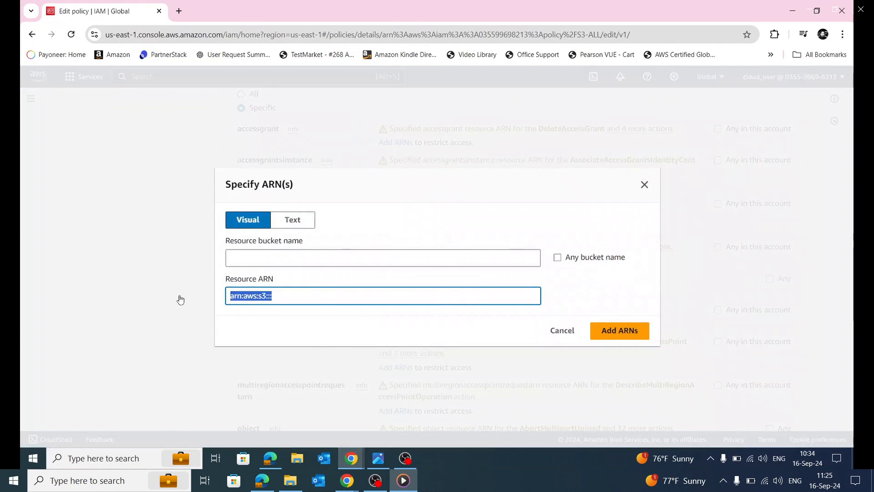
type("v")
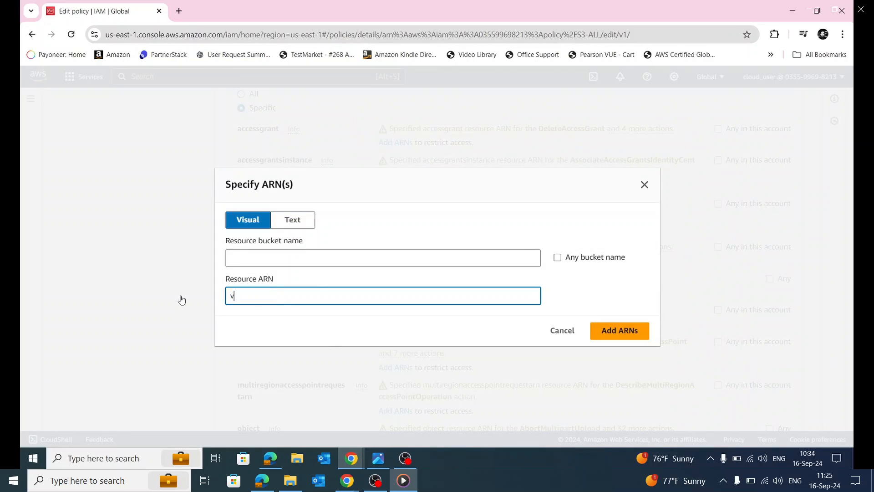
key("ctrl+v")
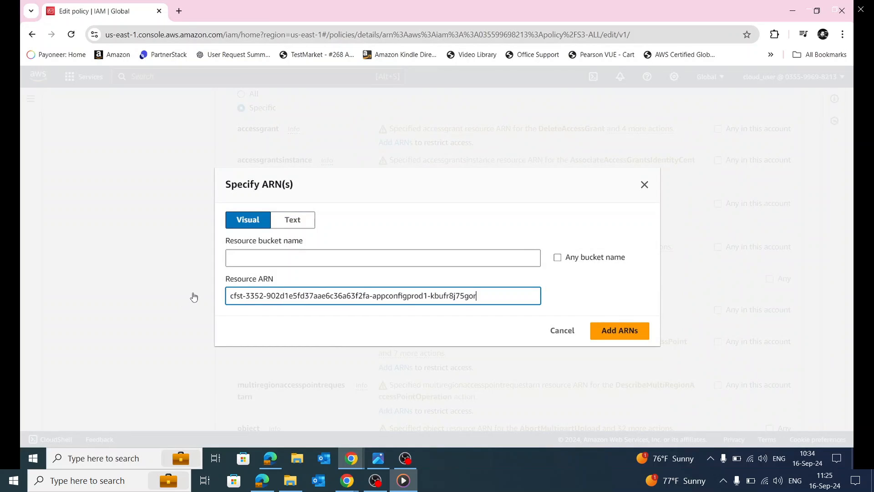
left_click(617, 331)
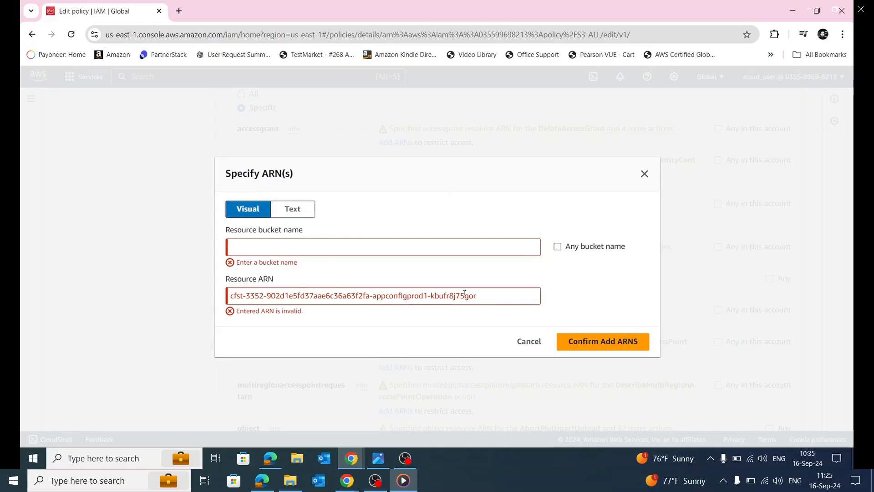
Try S3-ALL as the resource bucket name, and re-enter the full appconfigprod1 bucket name as the resource ARN
left_click(298, 248)
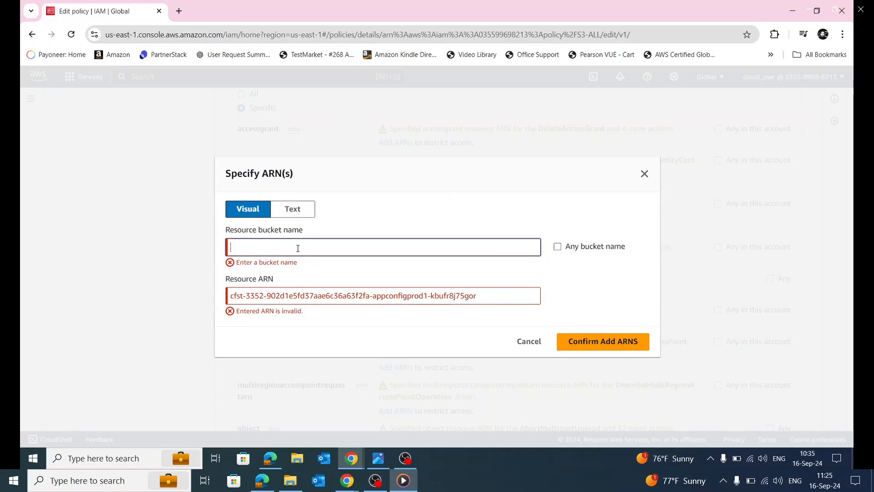
type("S3-ALL")
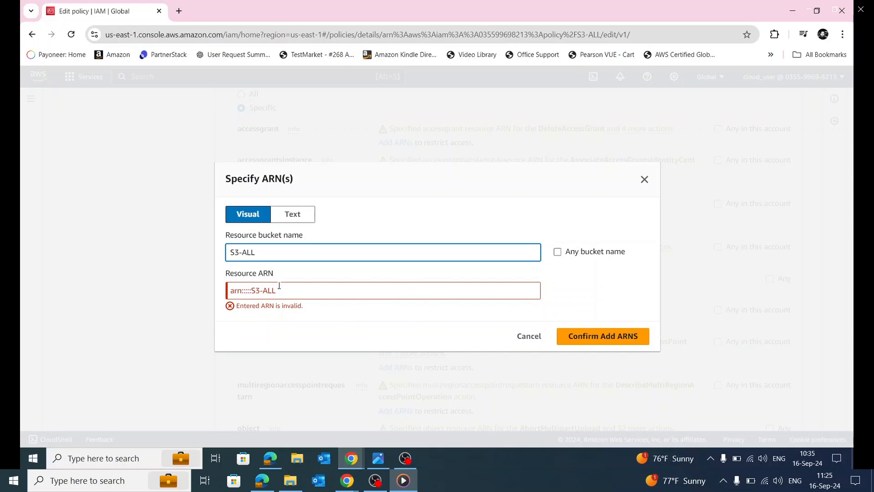
left_click_drag(281, 291, 194, 297)
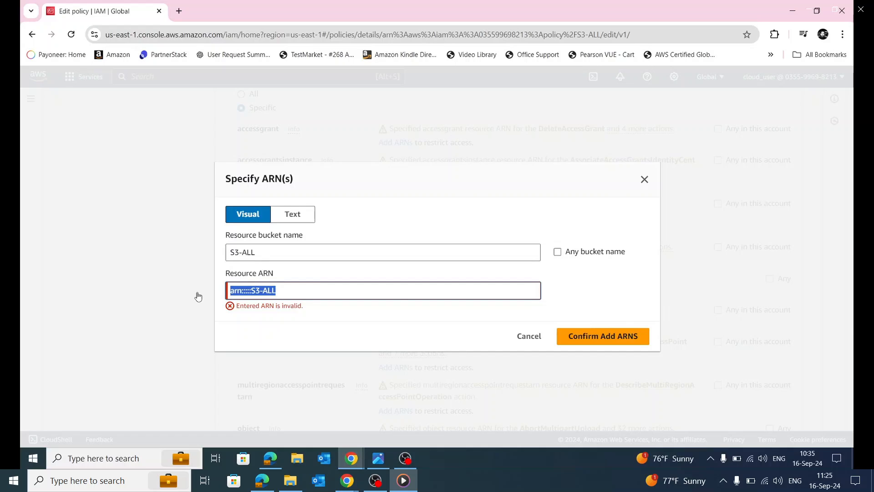
key("ctrl+v")
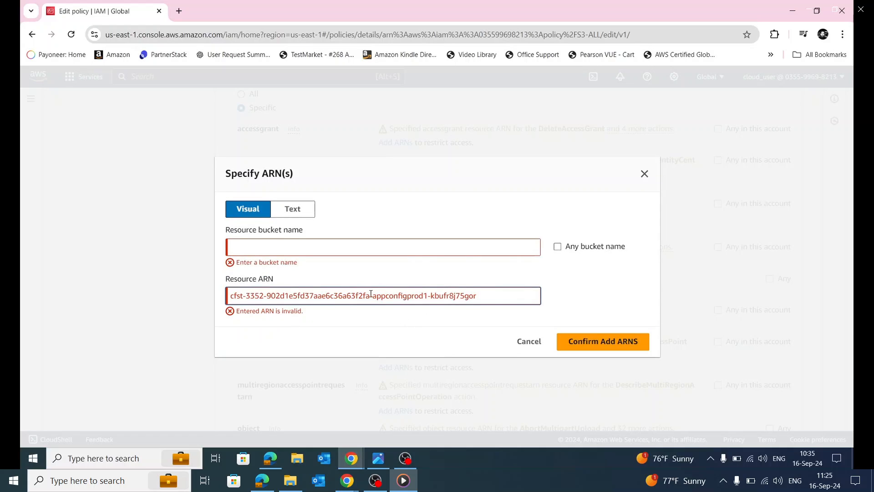
Try appconfigprod1 as the resource bucket name and replace the generated resource ARN with the copied text
left_click_drag(373, 296, 427, 295)
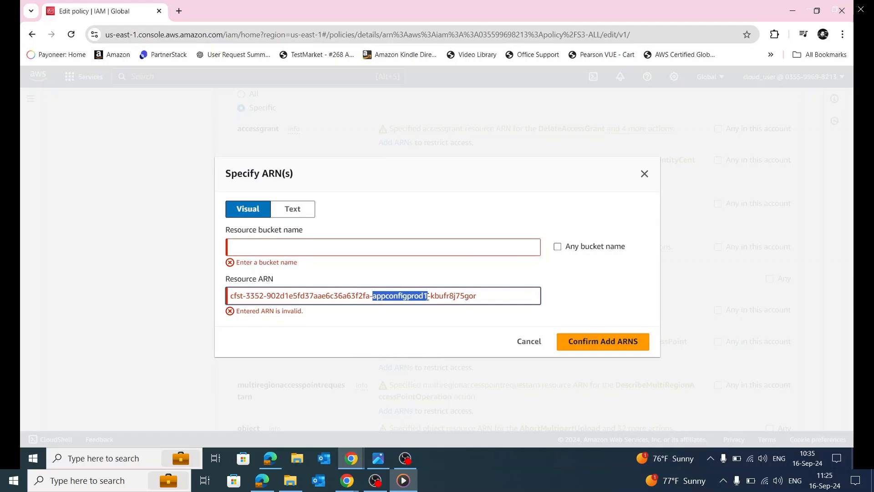
key("ctrl+c")
left_click(282, 247)
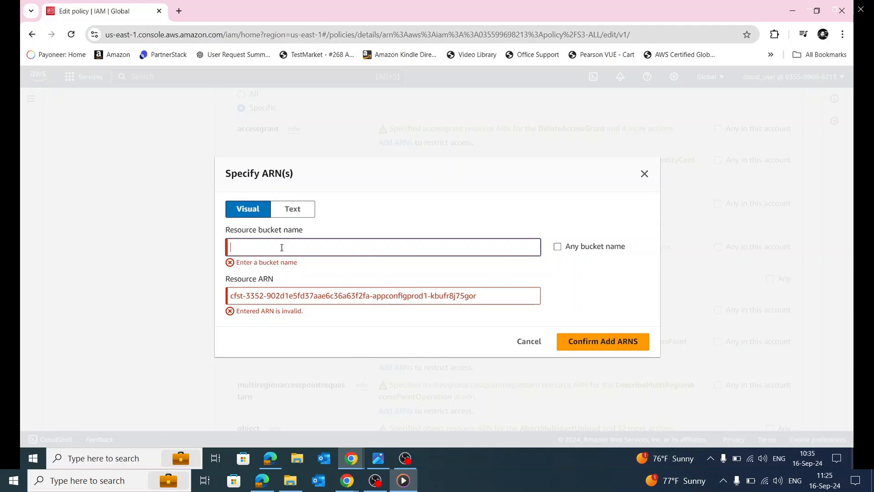
key("ctrl+v")
left_click(606, 297)
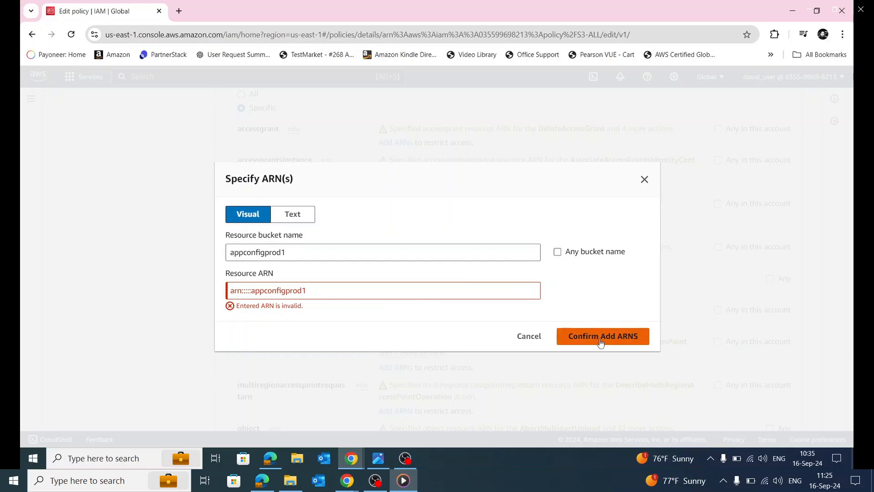
left_click_drag(336, 291, 187, 298)
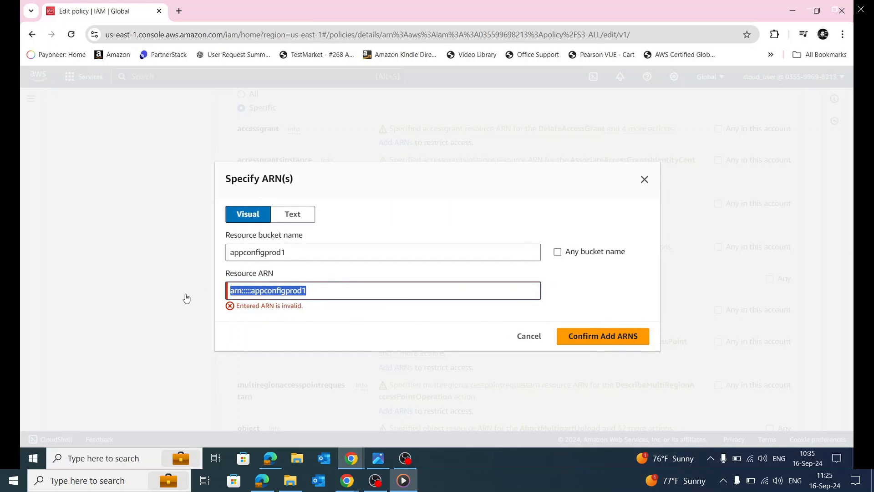
key("ctrl+v")
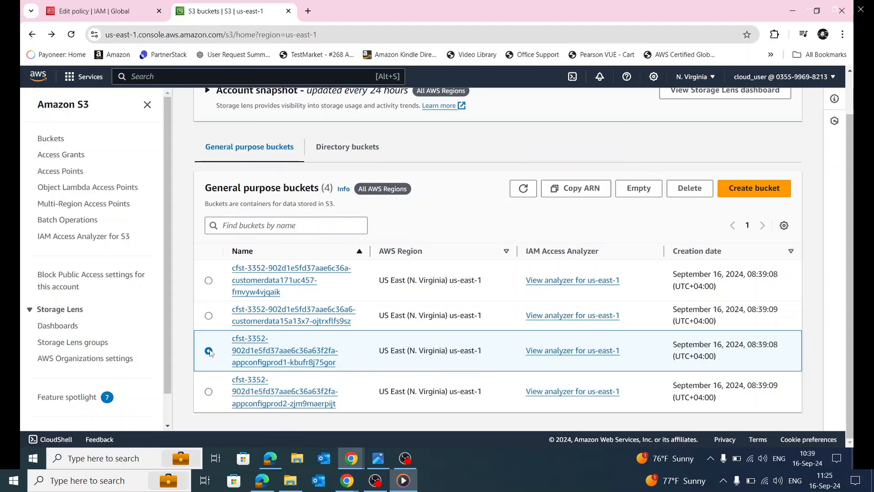
Copy the appconfigprod1 bucket's ARN from the S3 bucket list and add it as the policy's bucket resource ARN
left_click(575, 190)
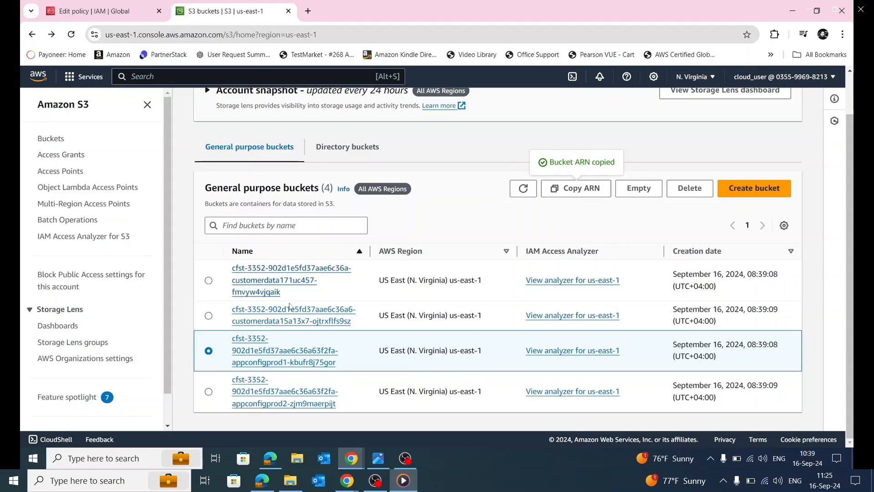
left_click(147, 6)
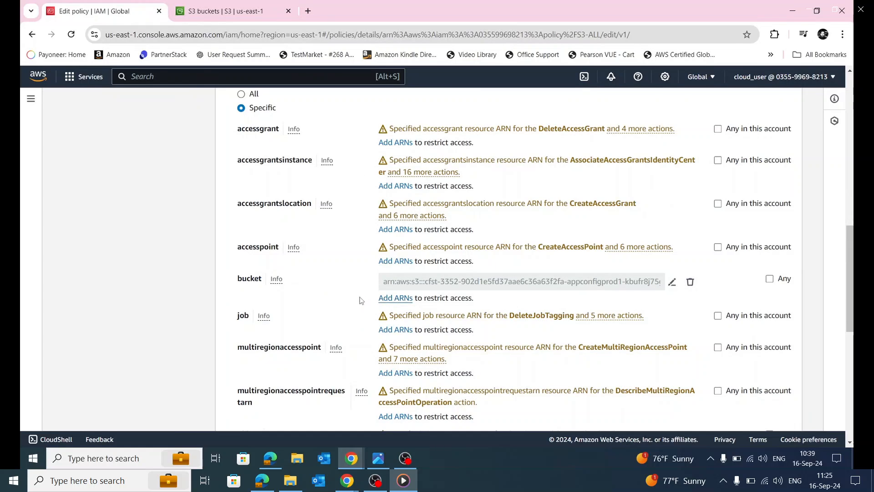
left_click(391, 299)
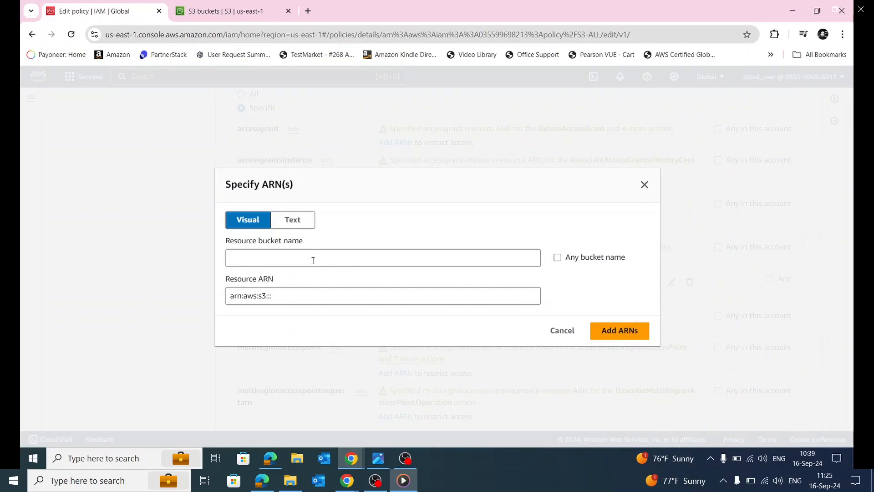
left_click_drag(312, 293, 178, 300)
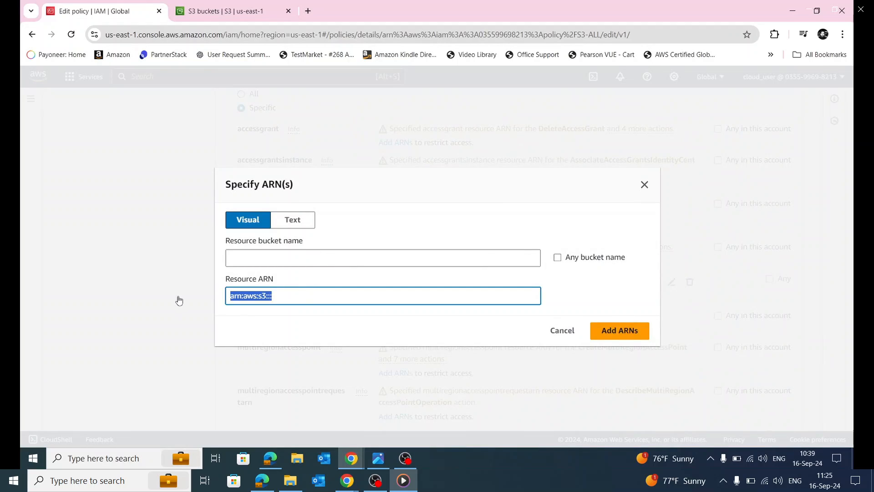
key("ctrl+v")
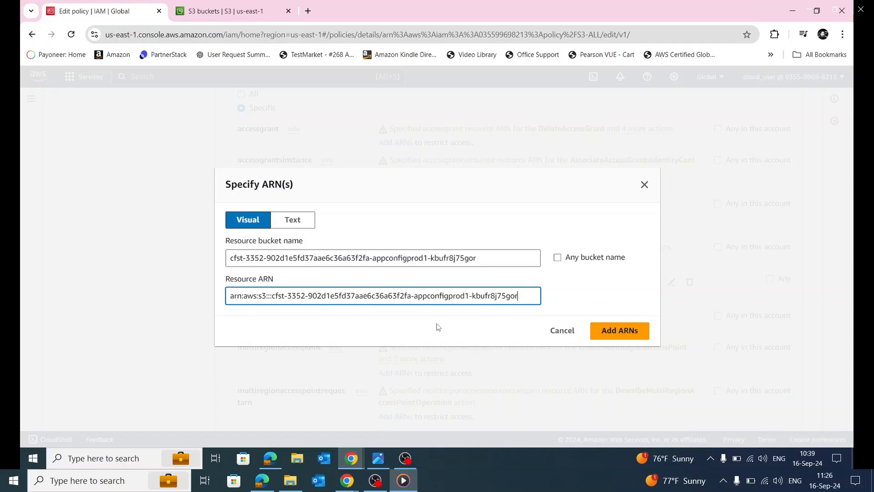
left_click(629, 332)
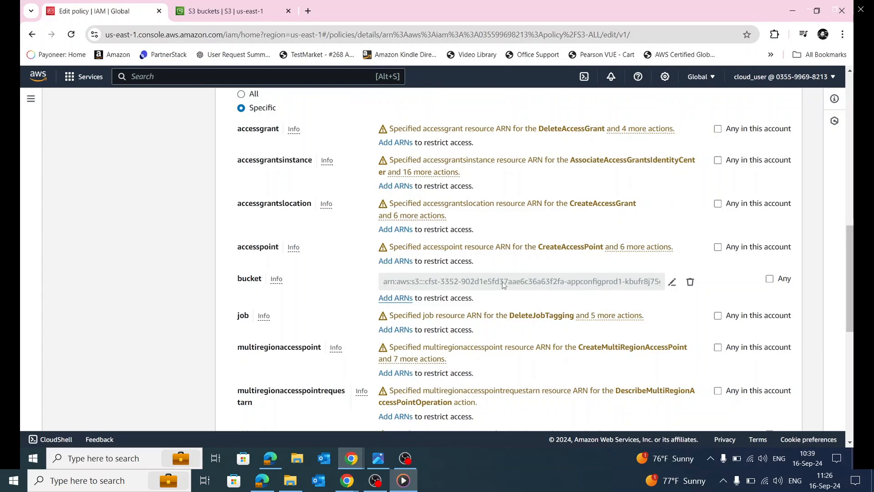
Proceed to the review of the S3-ALL policy and save the changes as the new default version
scroll(709, 252, "down", 10)
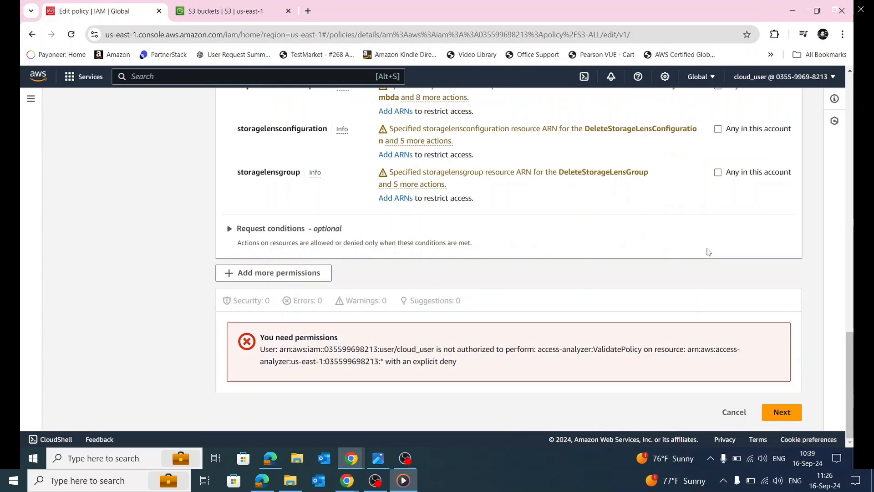
left_click(782, 412)
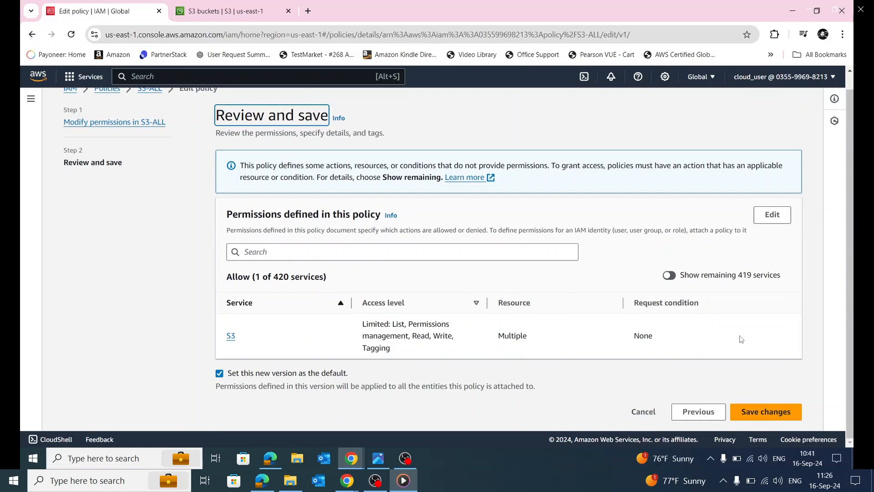
left_click(775, 412)
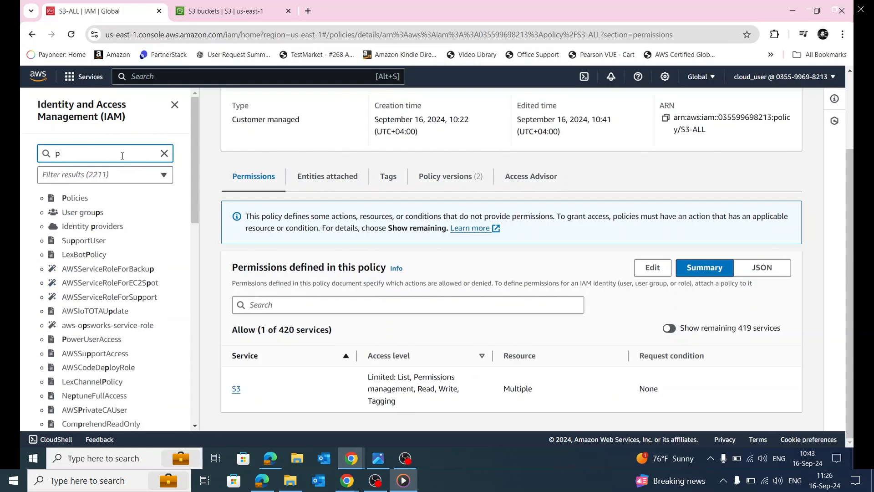
Search IAM for S3 and open the S3-ALL policy from the results
key("BackSpace")
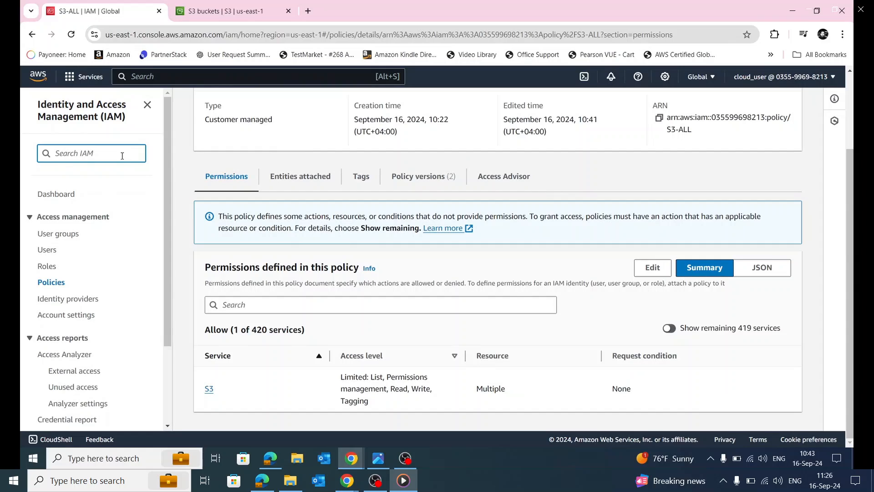
type("S3")
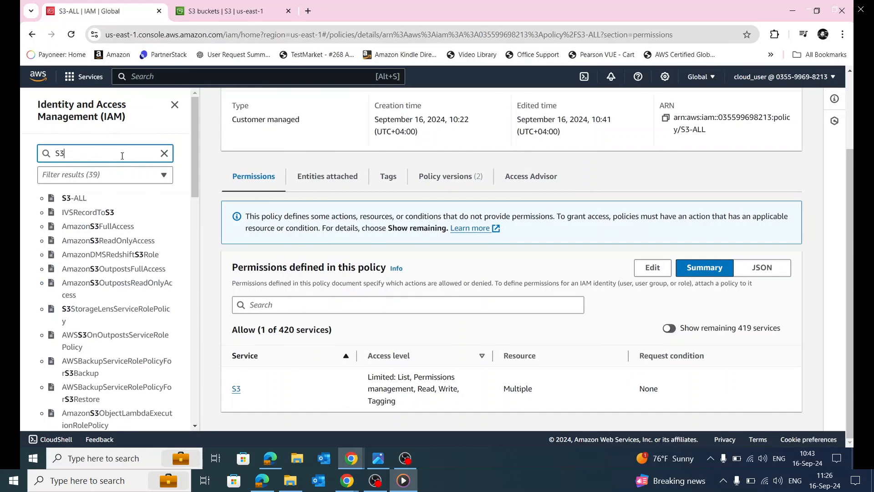
left_click(71, 199)
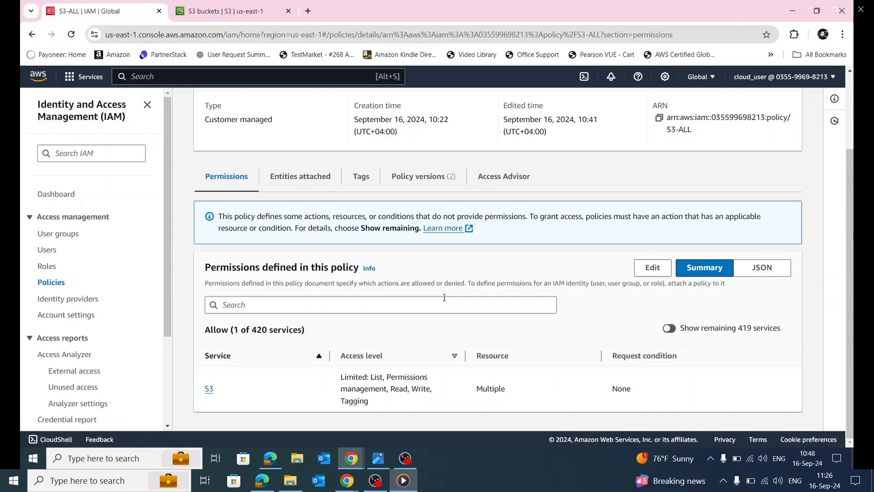
Review the S3 actions allowed by the S3-ALL policy and attach the policy to user1 as a permissions policy
left_click(209, 388)
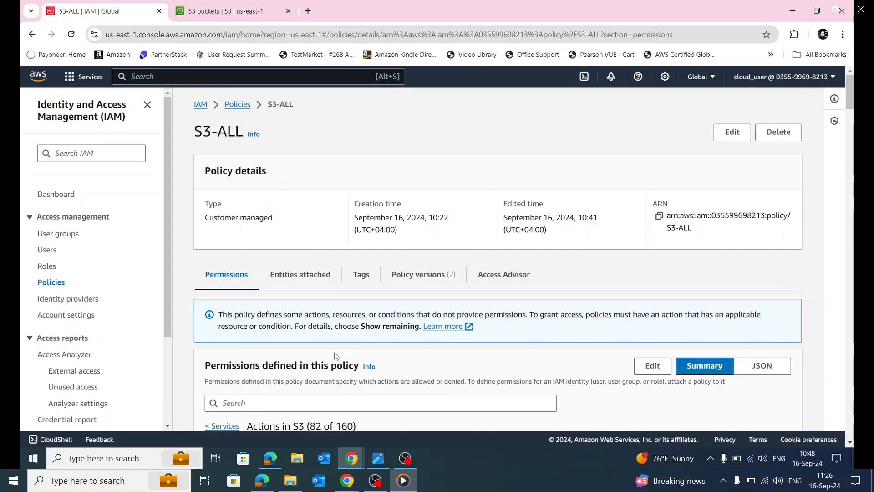
scroll(334, 354, "down", 1)
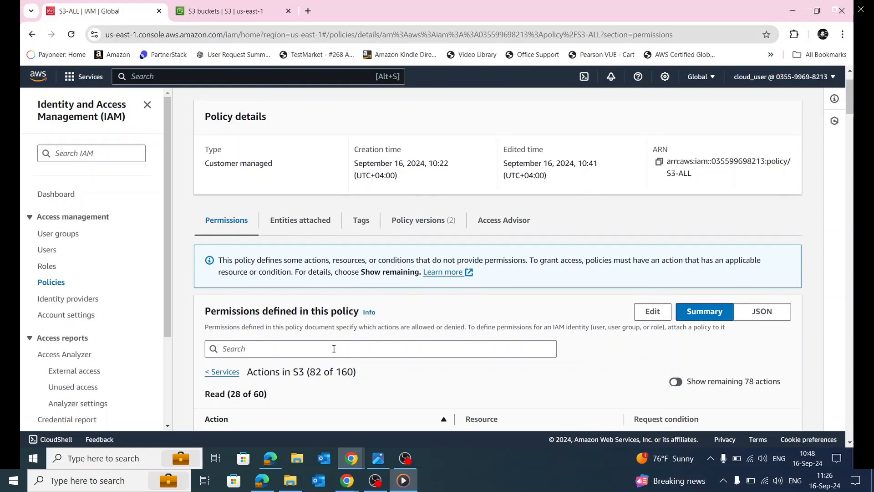
left_click(305, 223)
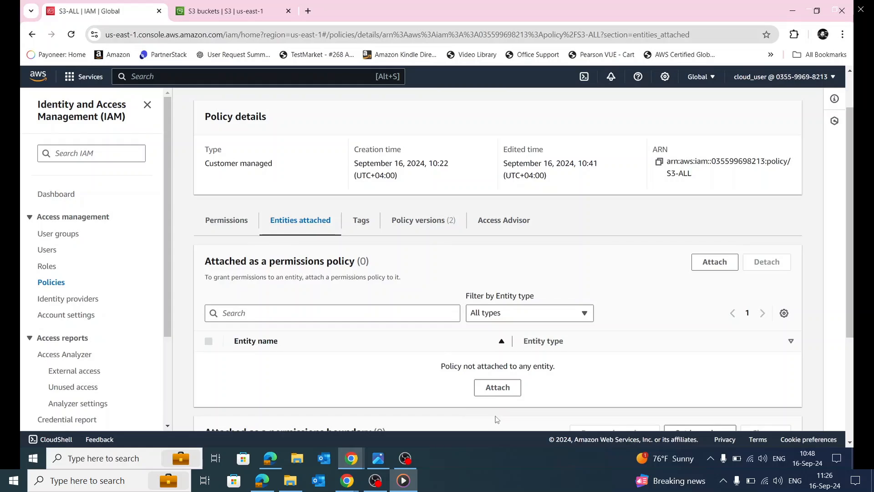
left_click(499, 387)
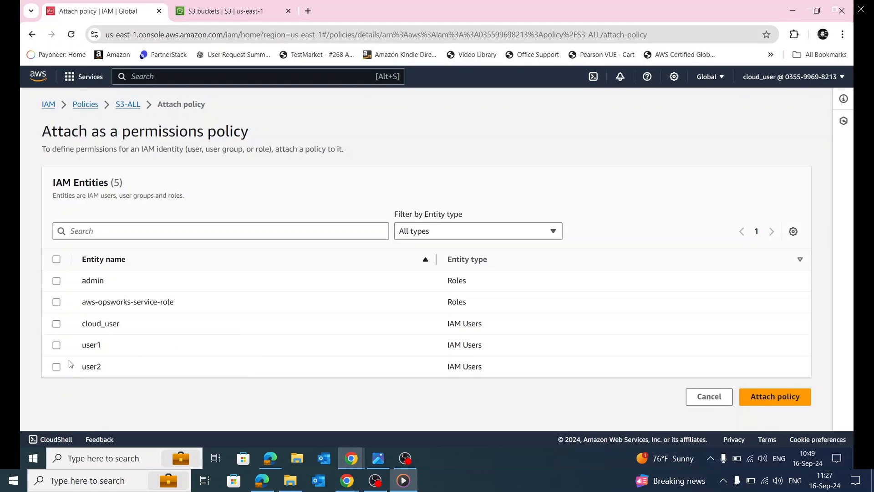
left_click(56, 345)
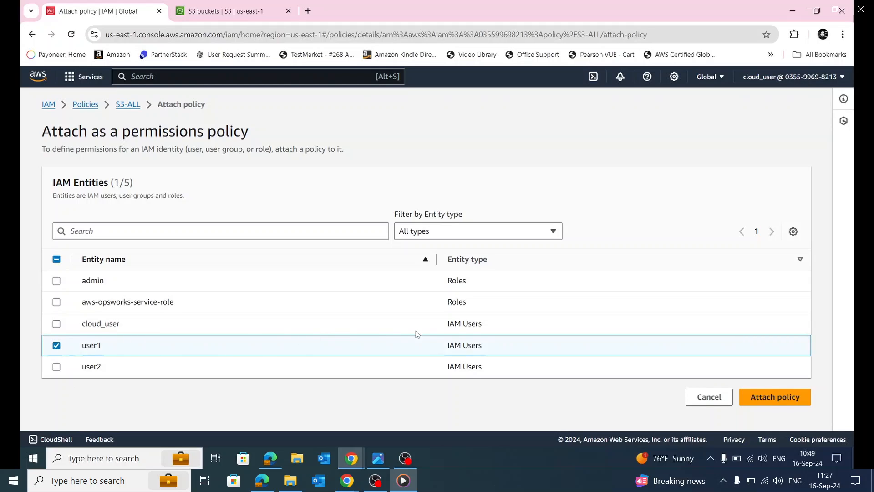
left_click(776, 399)
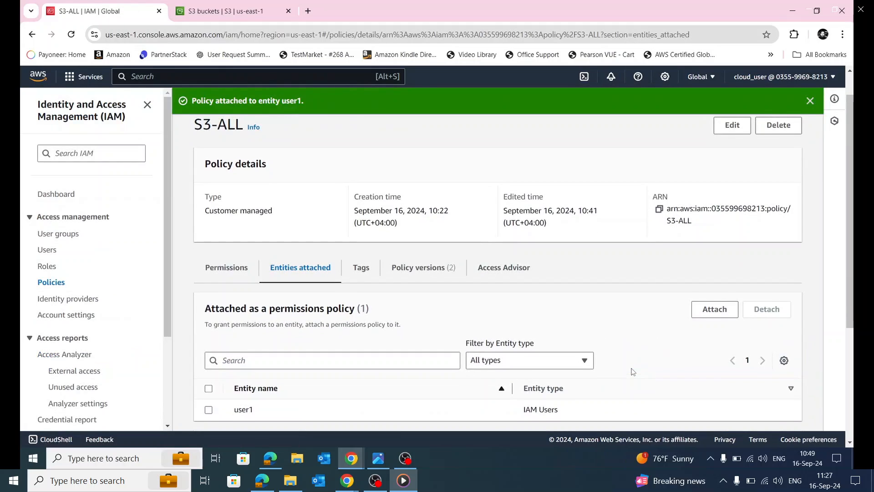
scroll(631, 371, "down", 3)
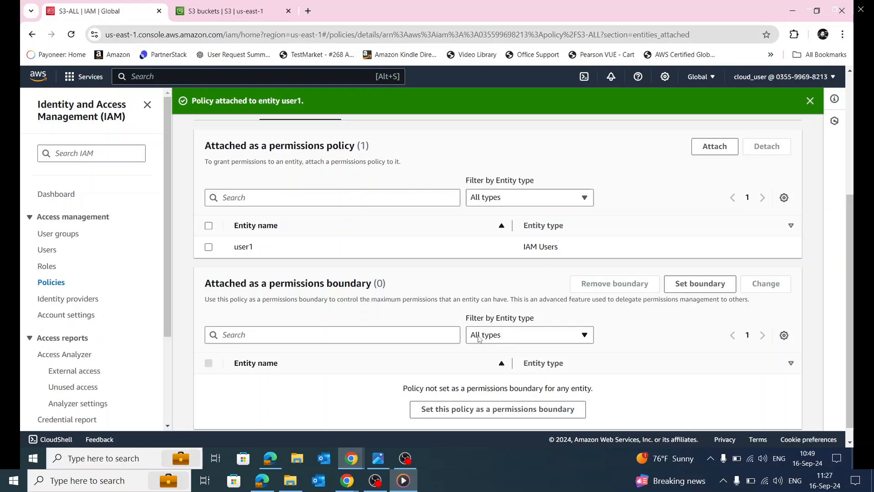
Start creating a new IAM role with AWS account as the trusted entity type, keep this account selected, and proceed to its permissions
left_click(47, 269)
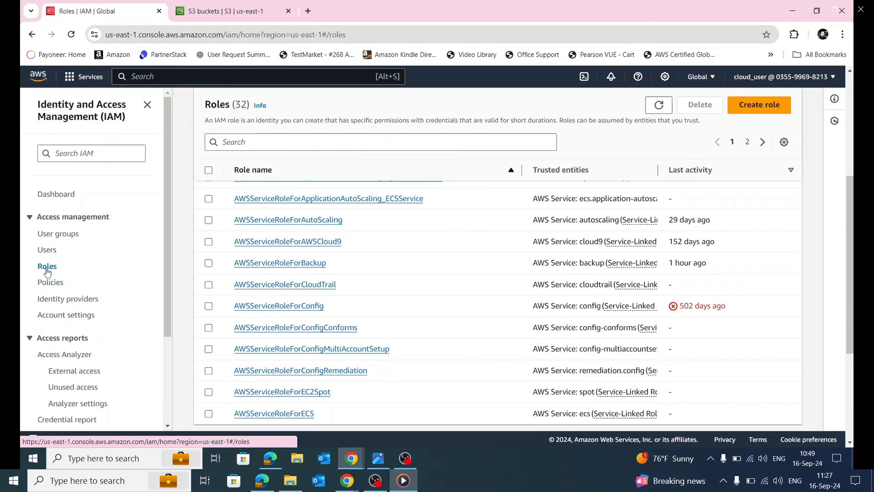
left_click(749, 105)
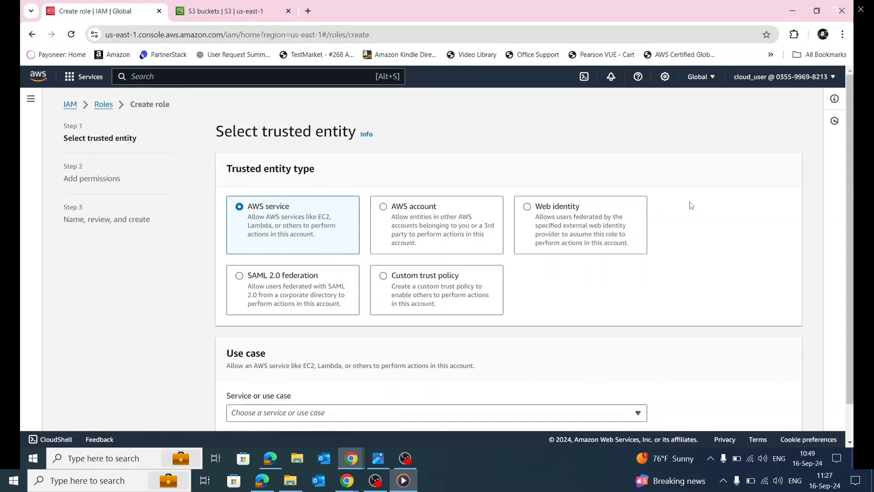
left_click(388, 209)
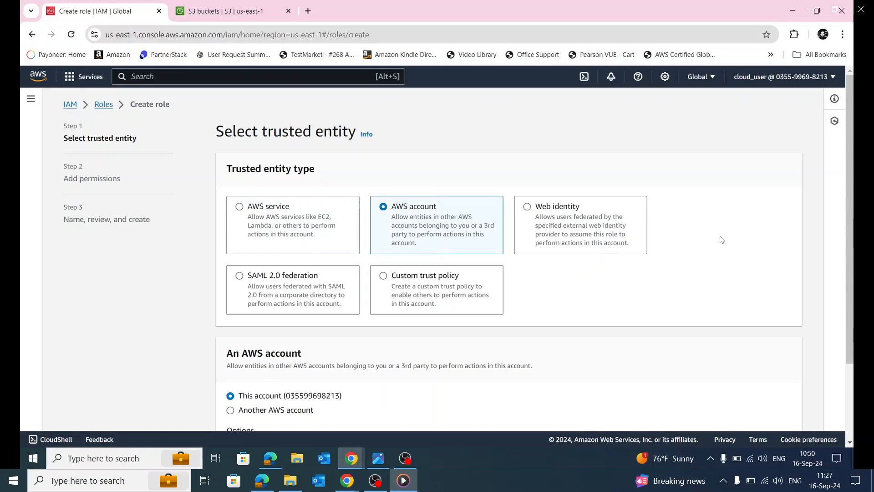
scroll(723, 236, "down", 1)
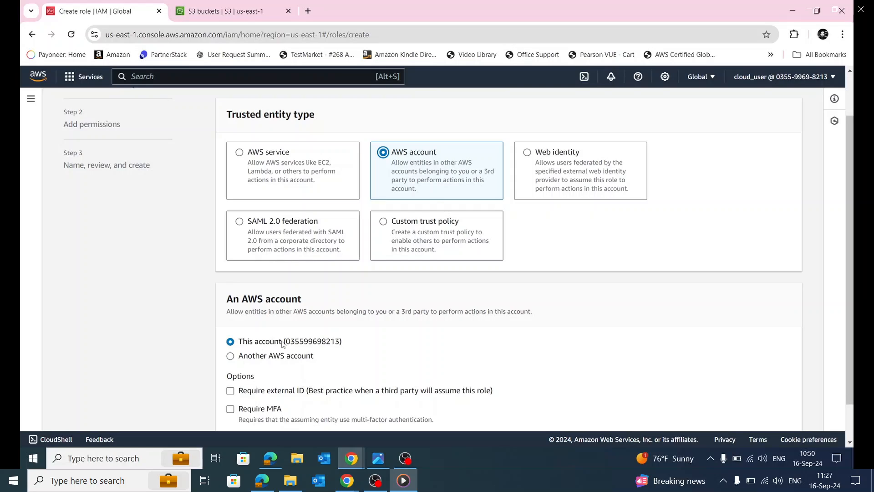
left_click_drag(285, 344, 340, 345)
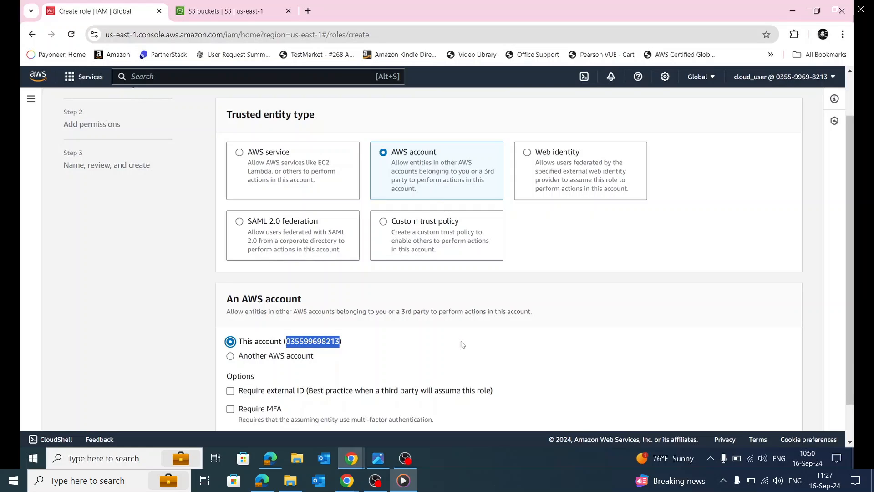
scroll(462, 345, "down", 1)
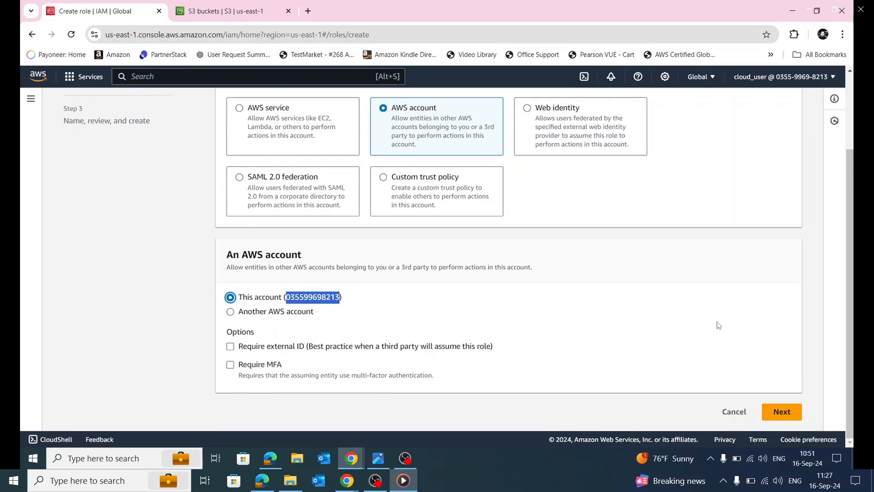
left_click(787, 411)
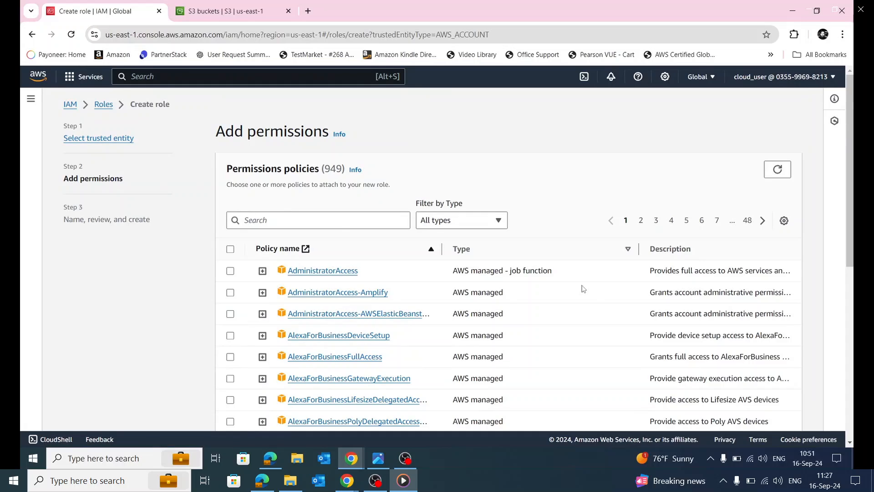
Search the permissions policies for S3-ALL, select that policy for the new role, and proceed to the role's naming and review
left_click(342, 221)
type("P")
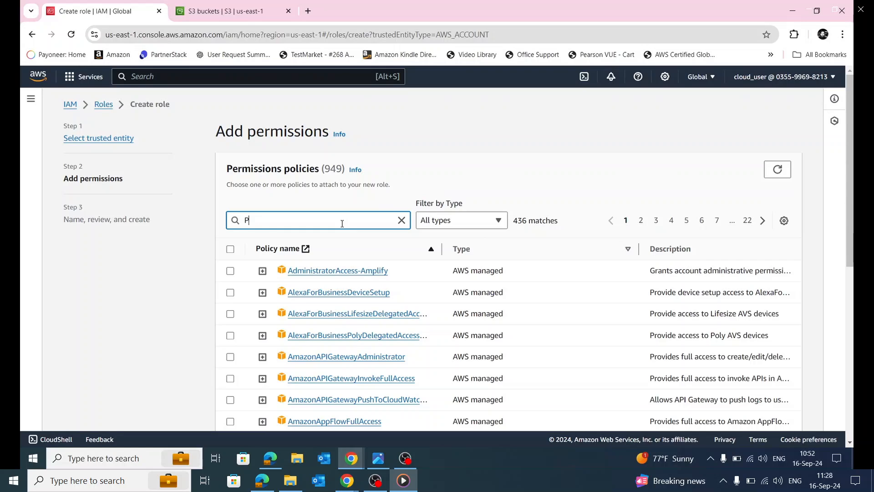
key("BackSpace")
type("S3")
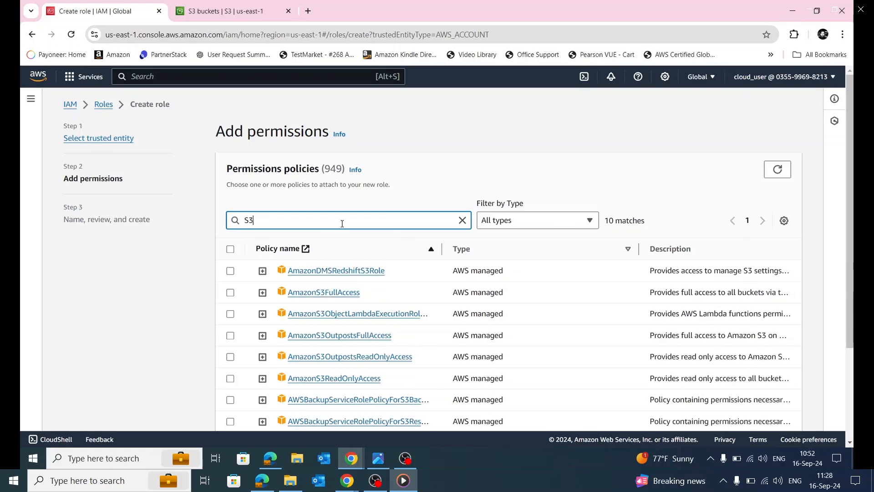
type("-ALL")
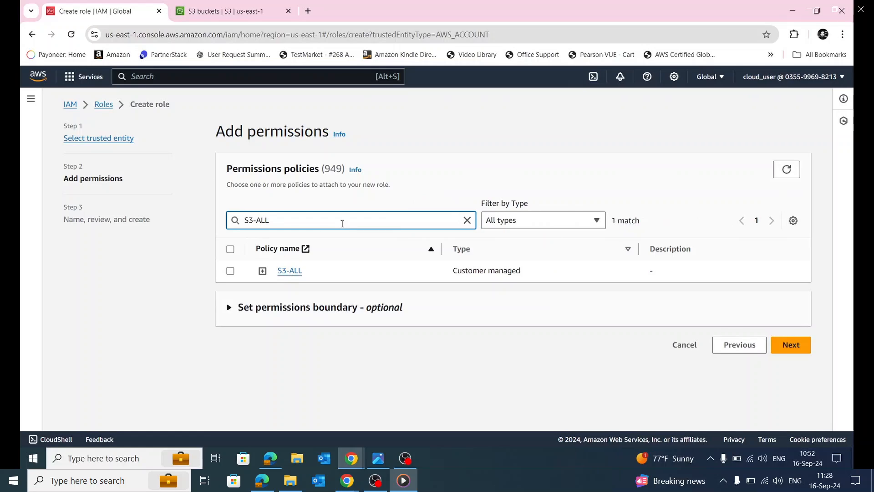
left_click(230, 271)
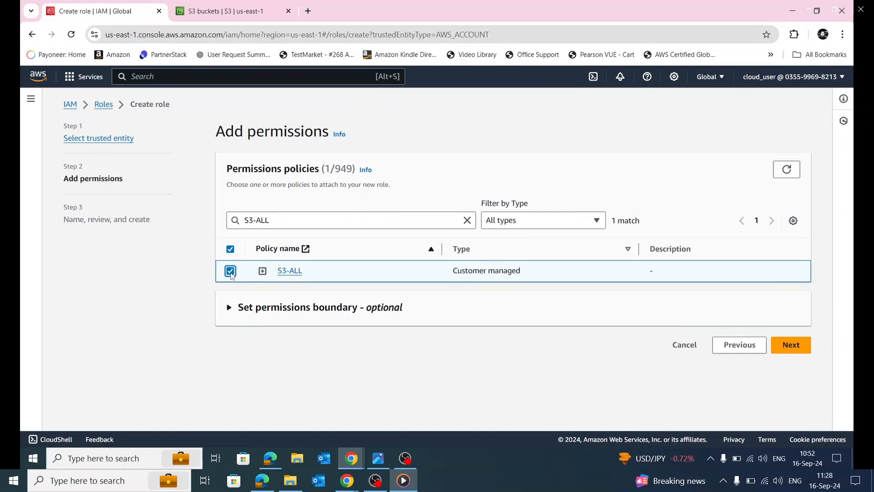
left_click(791, 346)
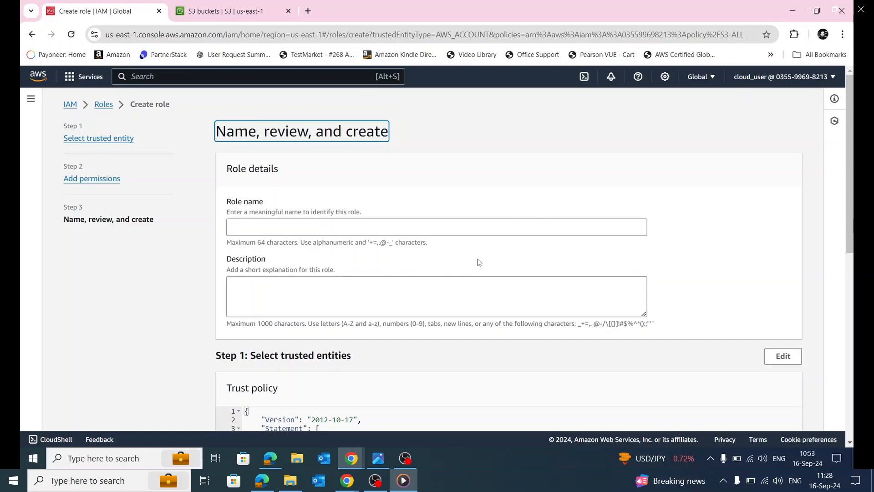
Name the role S3-ALLP, review its trust policy and permissions summary, and create the role
left_click(313, 226)
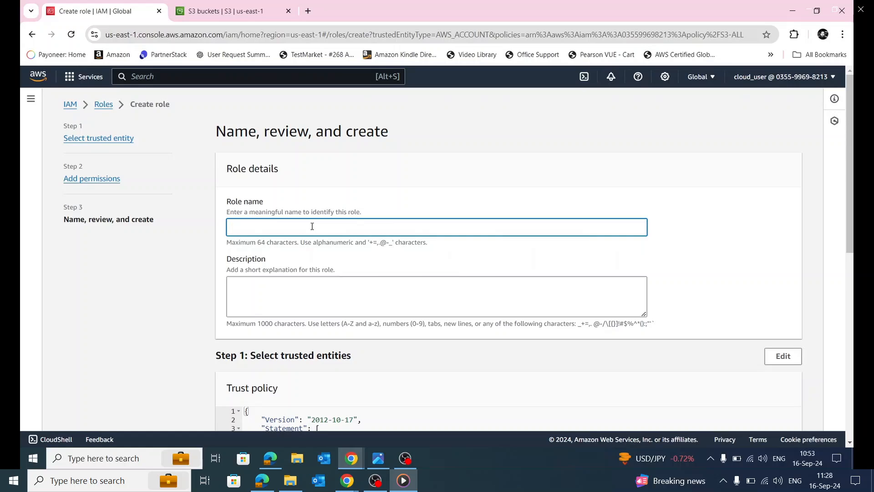
type("S3-ALL")
scroll(714, 250, "down", 3)
scroll(713, 234, "down", 4)
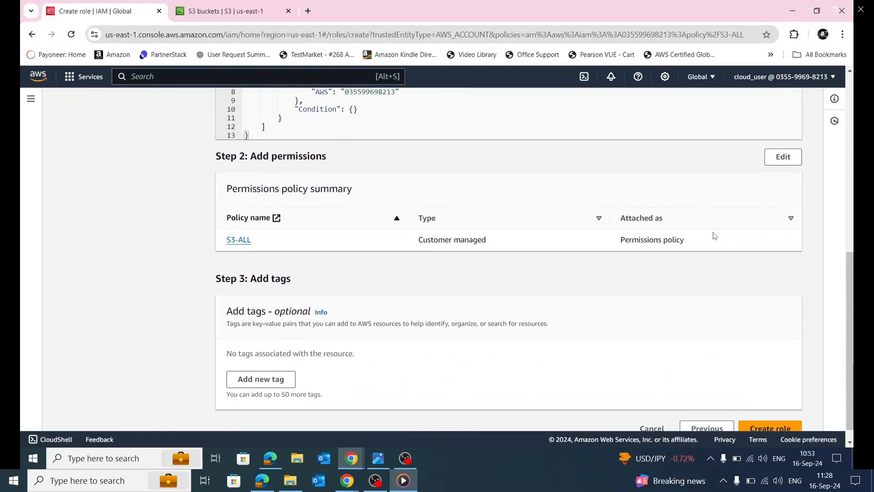
scroll(713, 235, "up", 1)
scroll(326, 307, "down", 1)
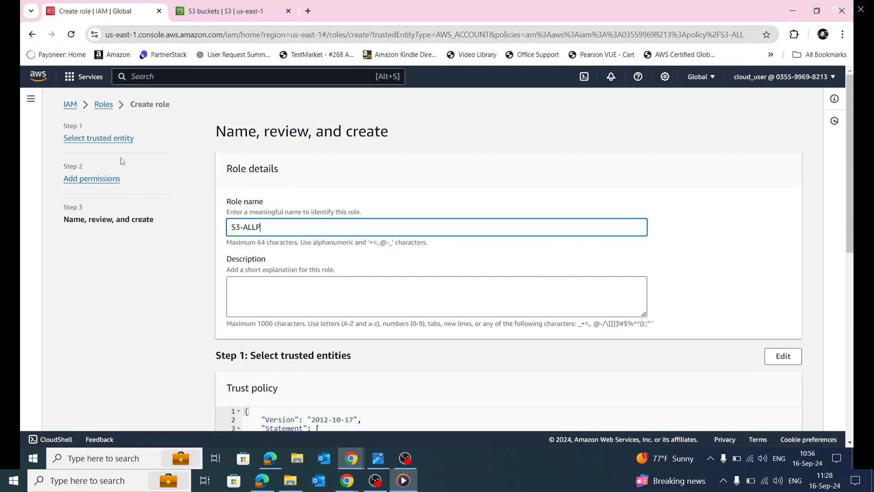
scroll(709, 316, "down", 9)
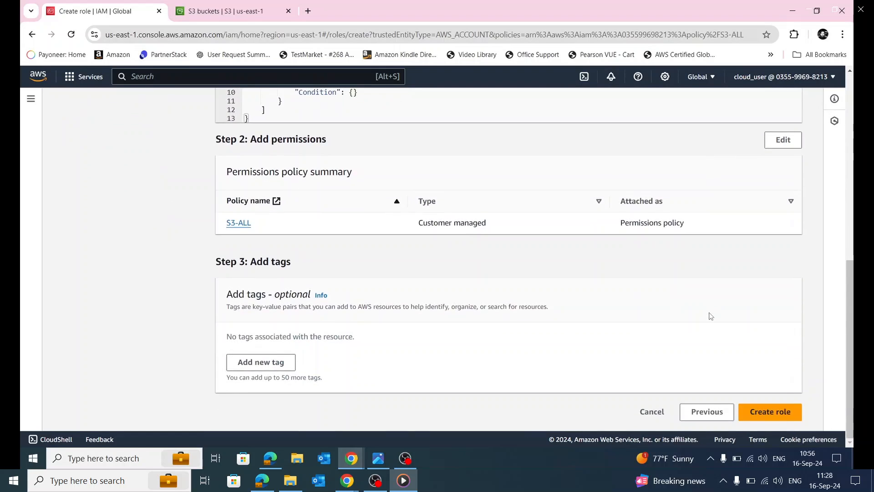
left_click(770, 412)
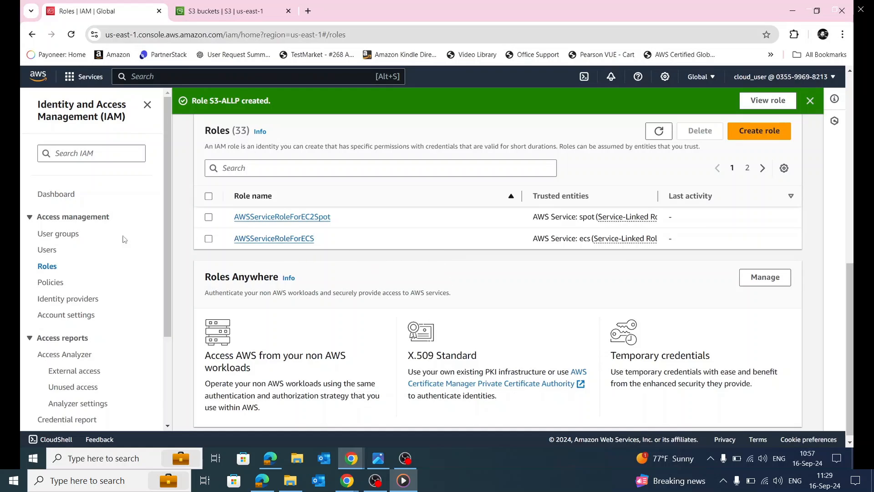
Open user2 from the IAM users and copy its ARN
left_click(51, 250)
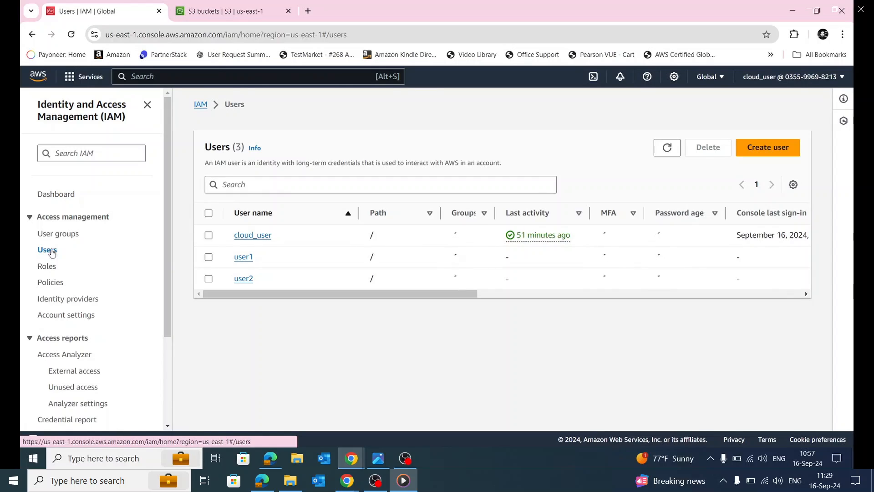
left_click(244, 279)
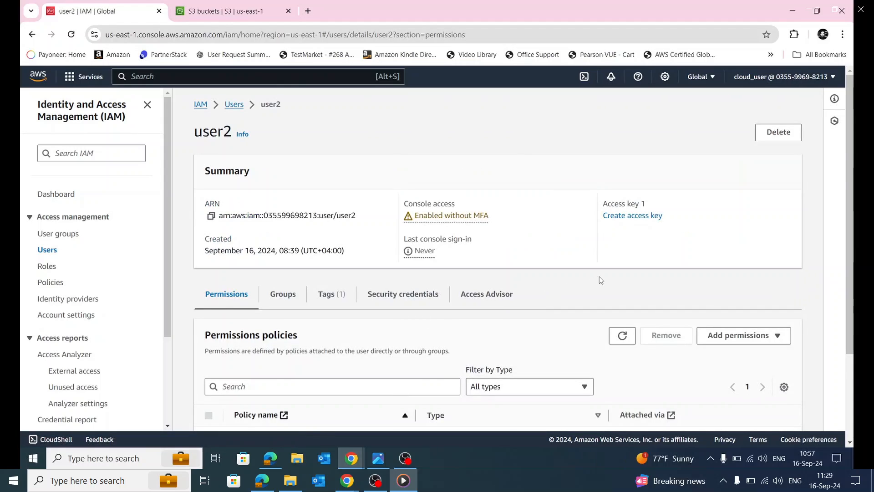
scroll(599, 280, "down", 4)
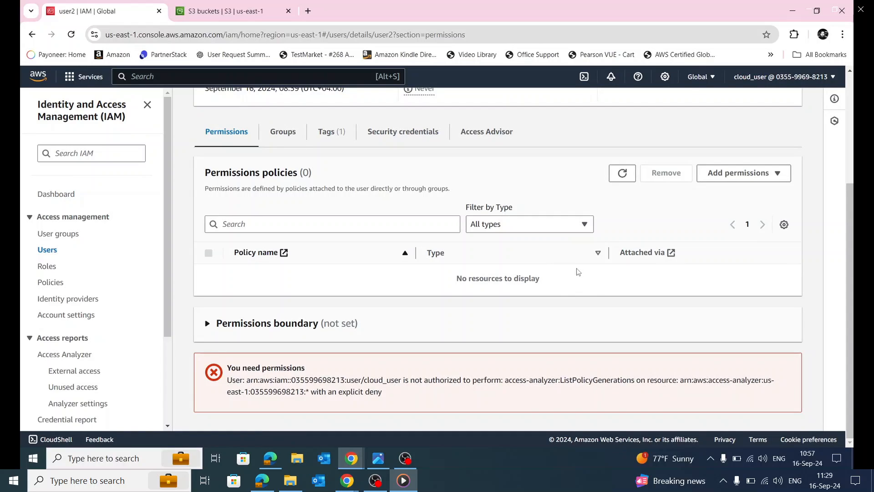
scroll(577, 271, "up", 4)
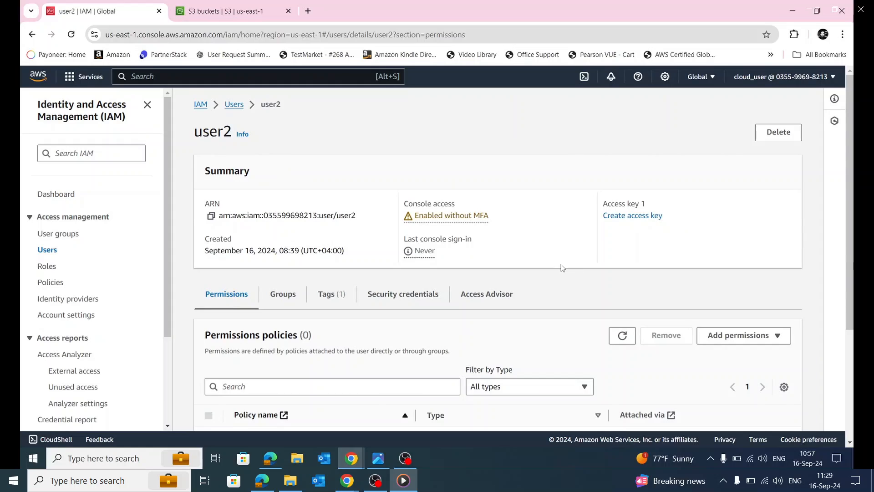
left_click(212, 218)
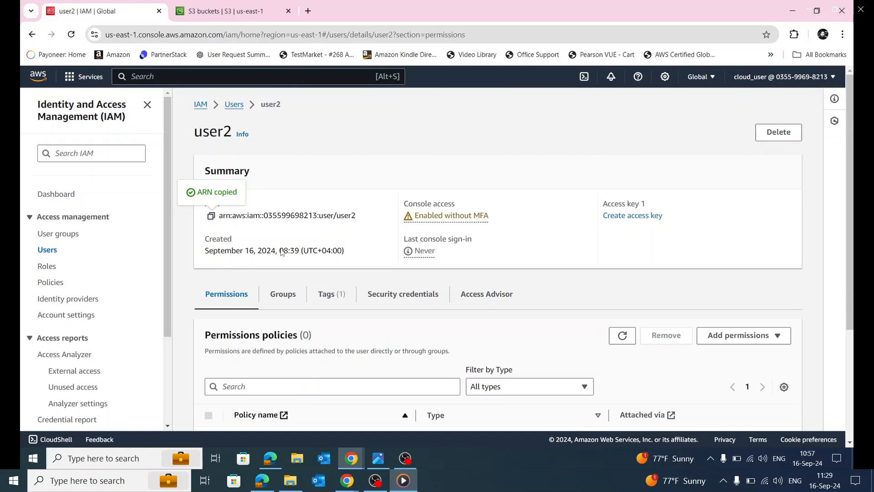
Search the IAM roles for S3 and open the S3-ALLP role's details
left_click(51, 268)
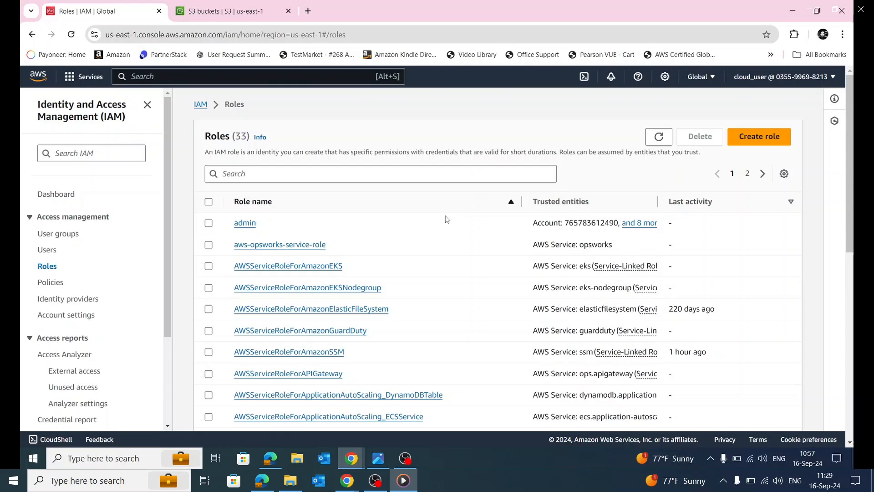
left_click(301, 177)
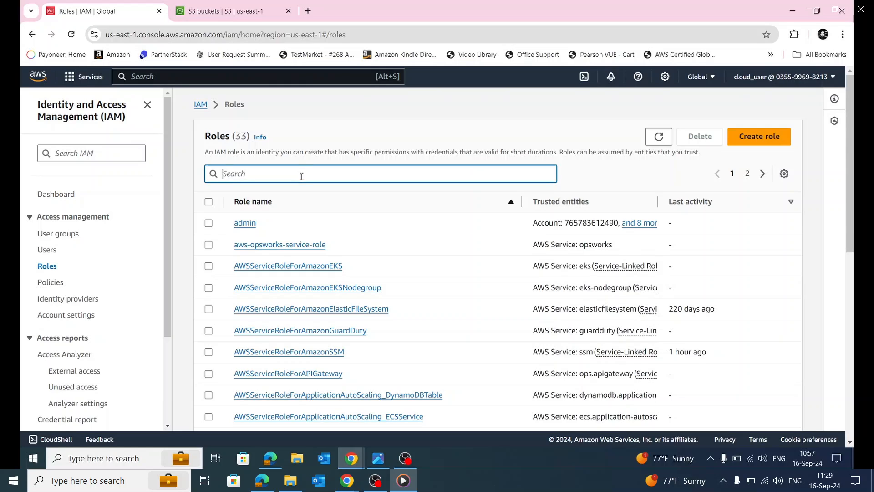
type("s3")
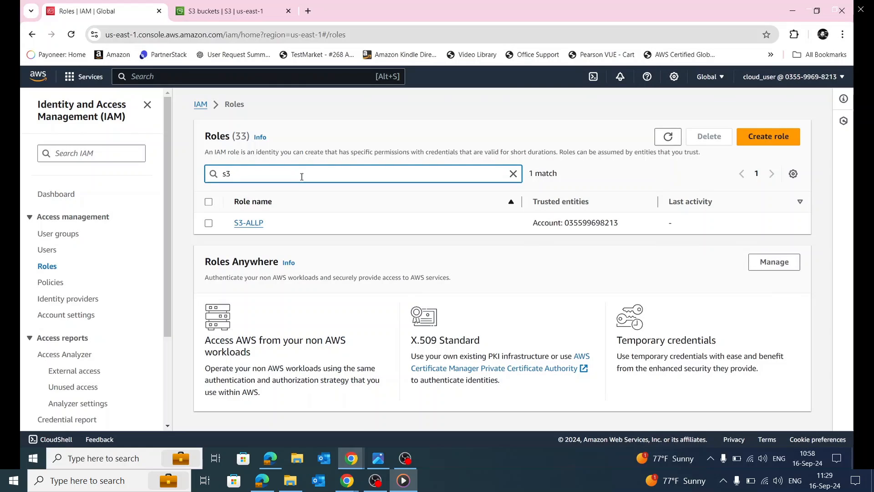
left_click(226, 228)
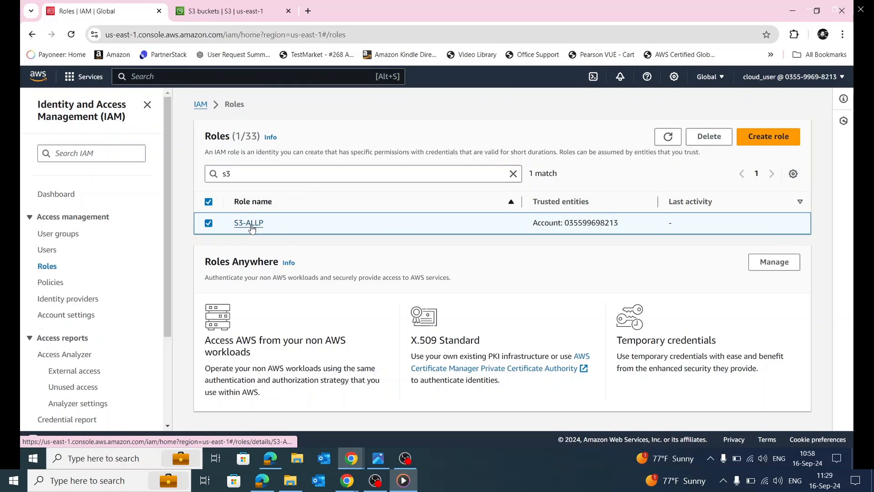
type("S3E")
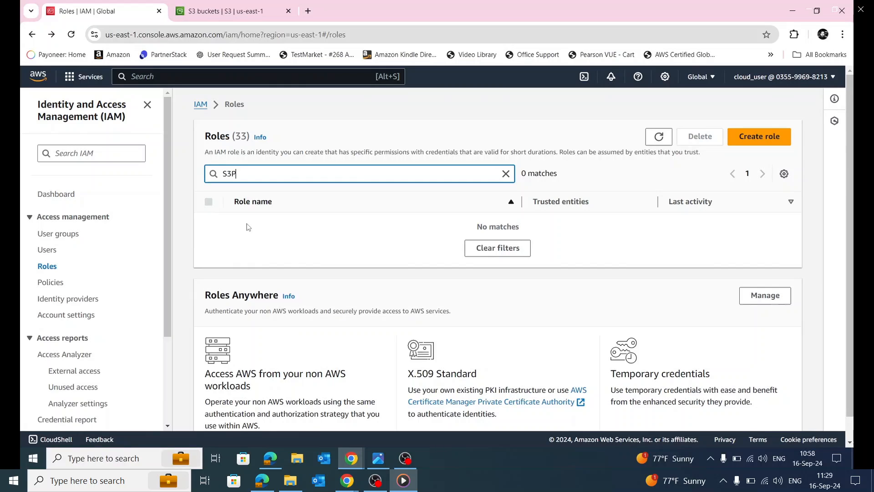
key("BackSpace")
left_click(248, 223)
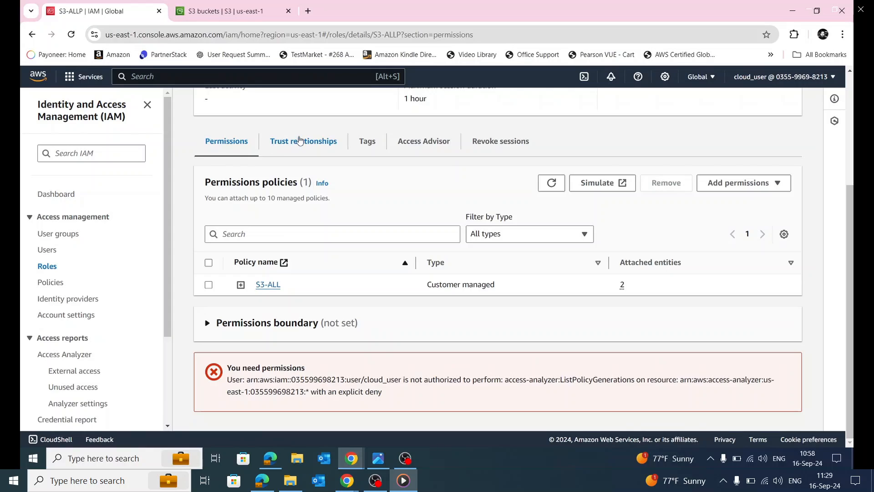
Replace the AWS principal in the S3-ALLP role's trust policy with the copied user2 ARN and update the policy
left_click(298, 142)
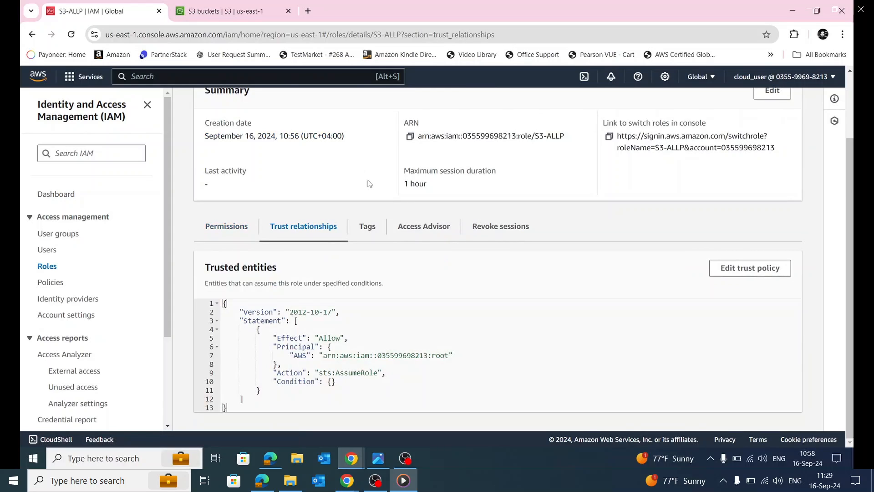
left_click(751, 272)
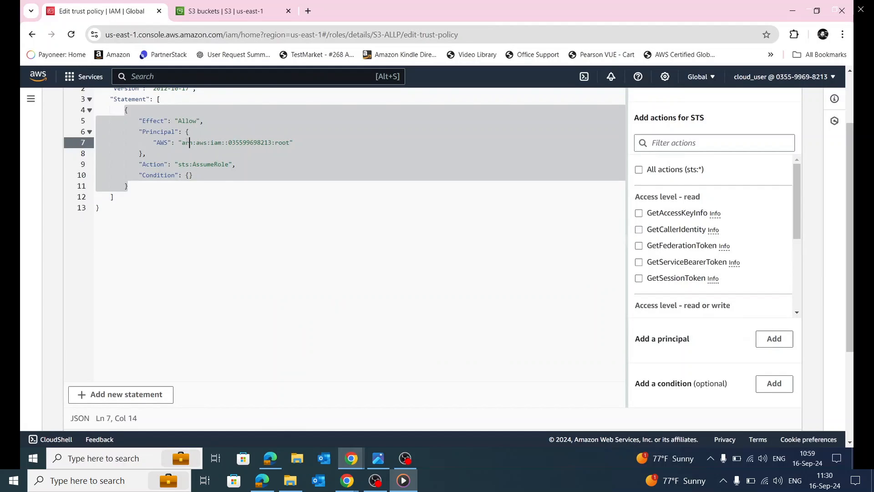
left_click_drag(182, 144, 290, 143)
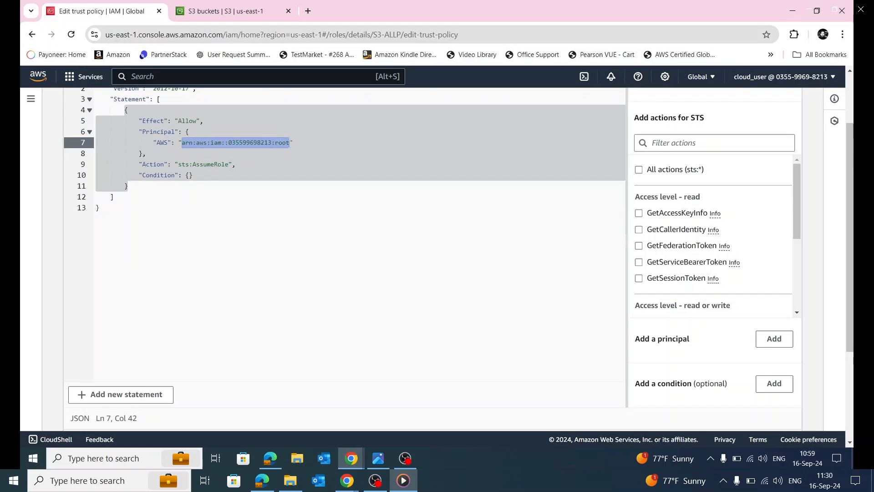
type("V")
key("BackSpace")
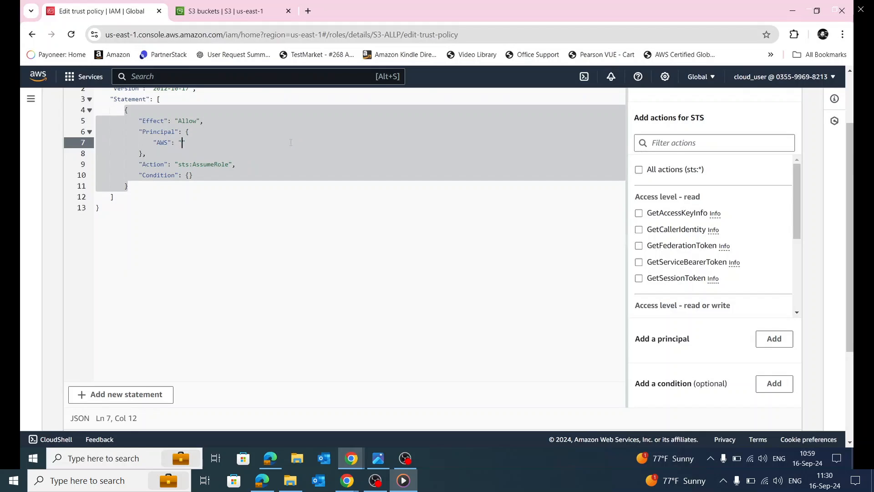
key("ctrl+v")
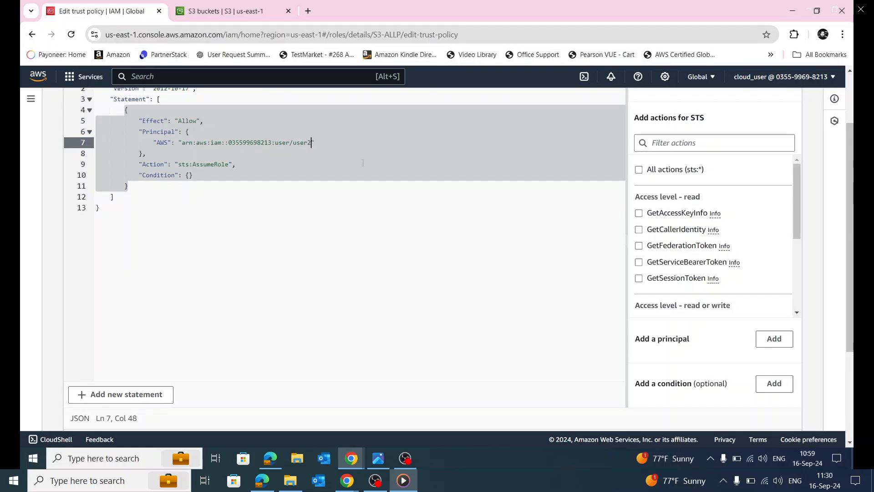
left_click(311, 266)
type("P")
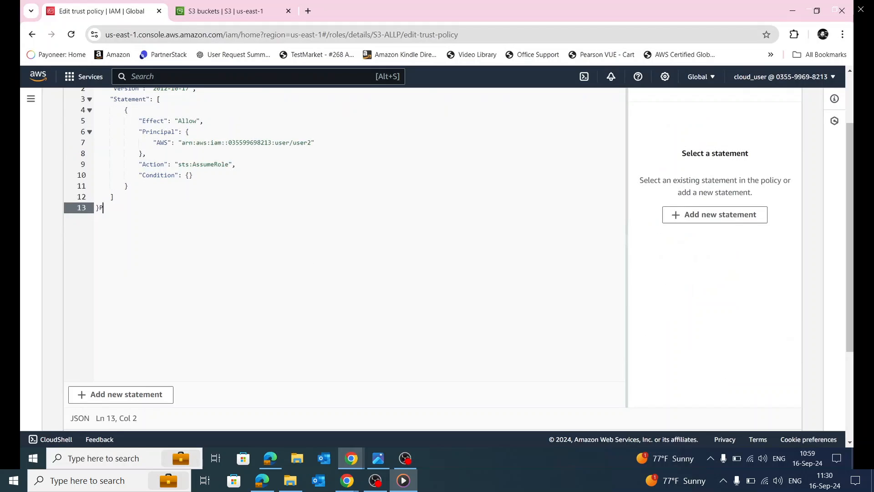
key("BackSpace")
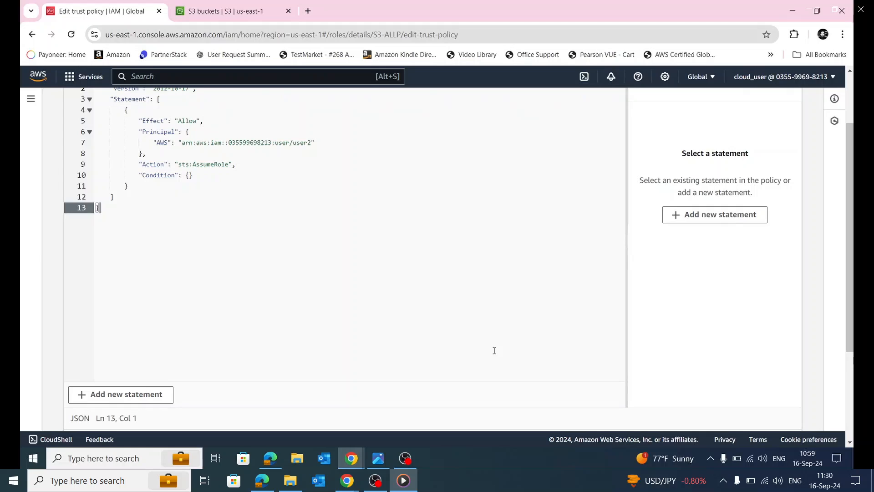
scroll(591, 281, "down", 3)
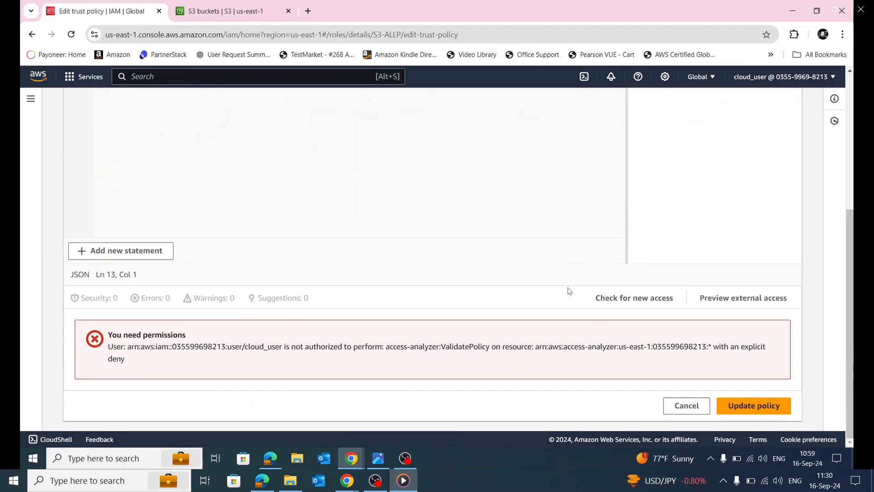
left_click(749, 405)
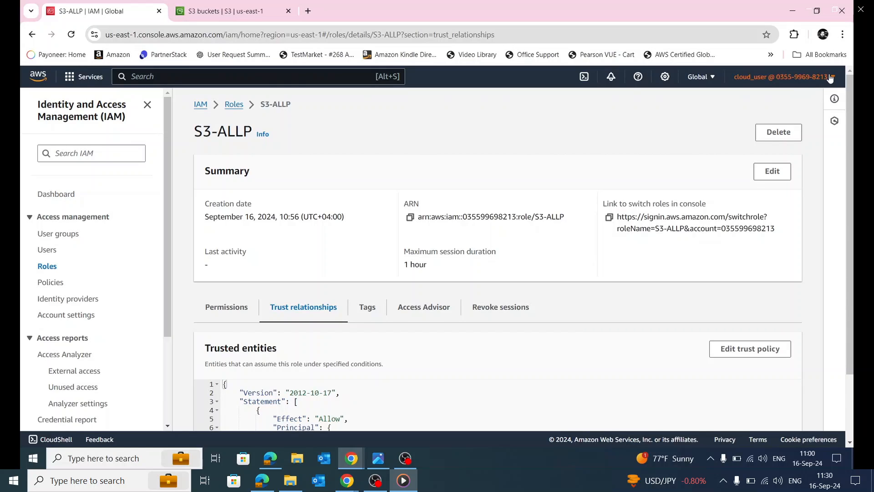
Copy the account ID from the account details and sign out of the cloud_user session
left_click(812, 78)
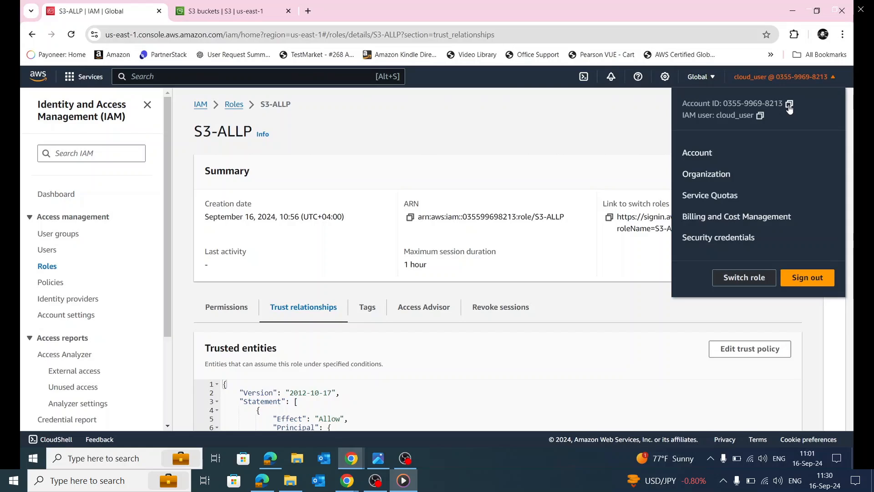
left_click(585, 115)
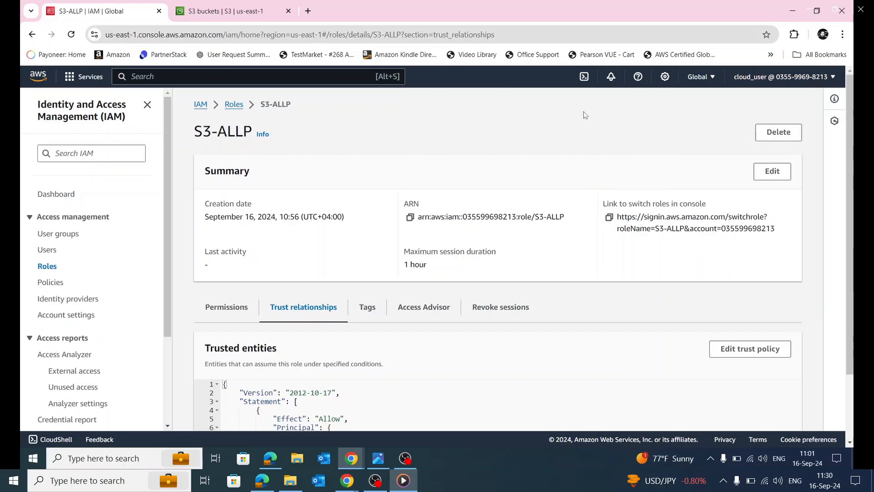
left_click(783, 80)
left_click(804, 277)
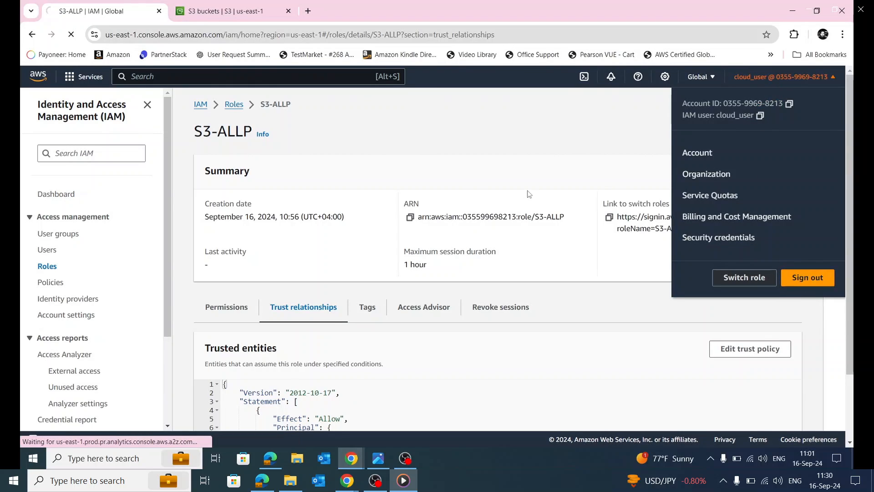
left_click(567, 298)
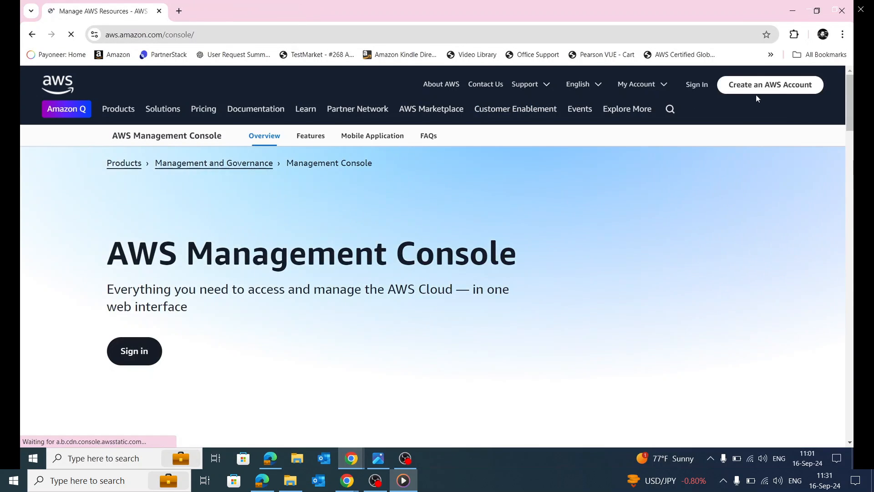
Open the AWS sign-in page and fill in the copied account ID and the IAM user name user1
left_click(699, 86)
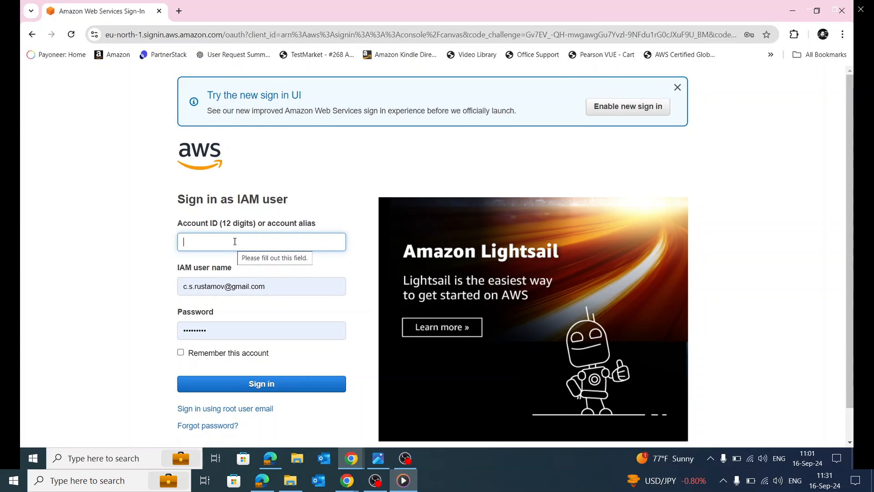
key("ctrl+v")
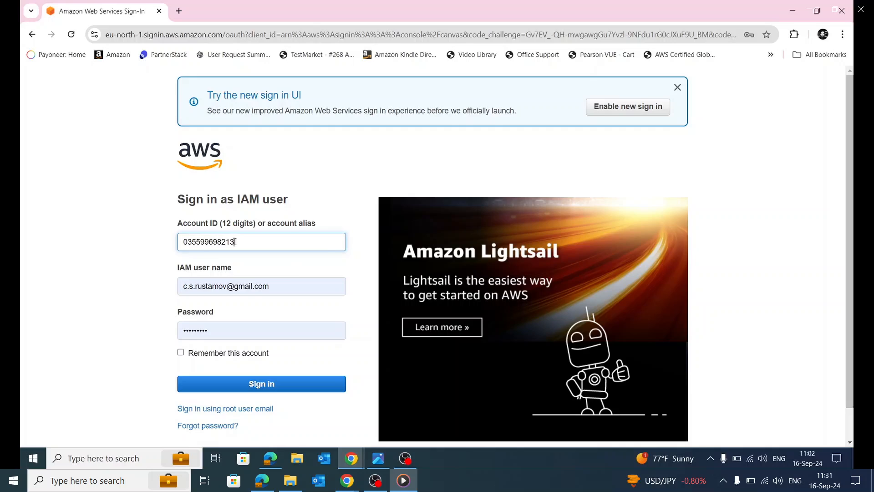
left_click(286, 273)
triple_click(293, 283)
key("BackSpace")
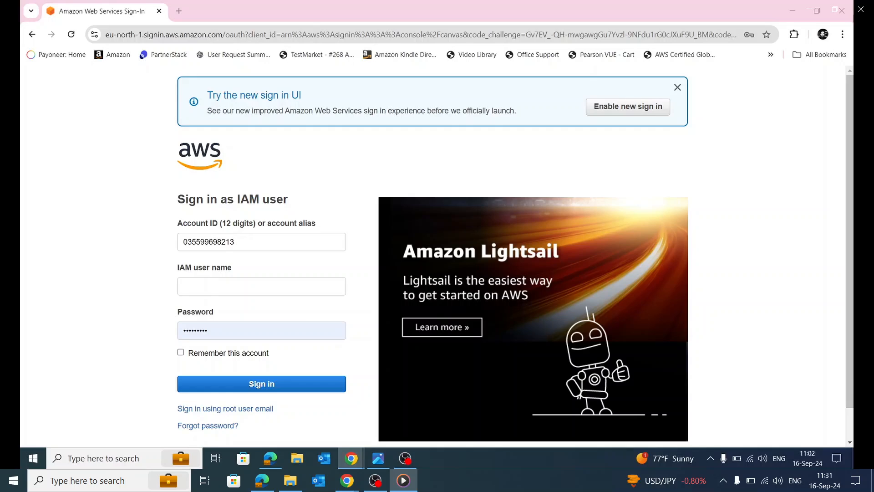
left_click(310, 287)
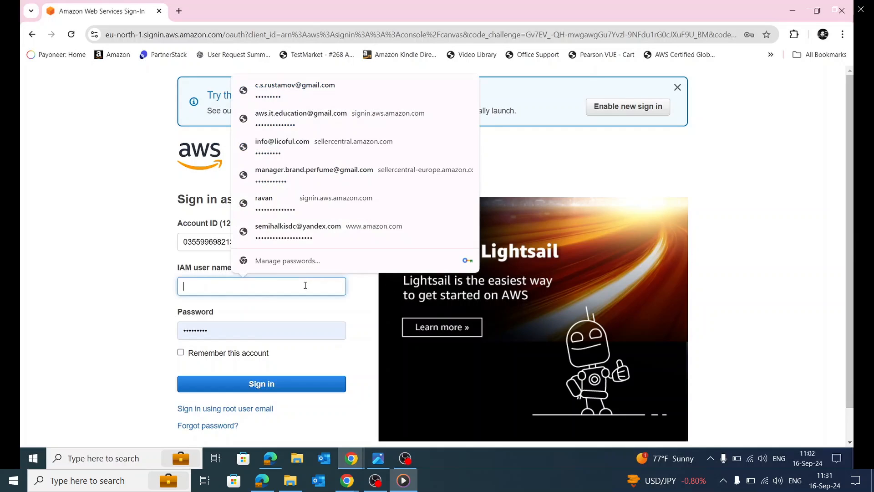
type("user1")
left_click(117, 282)
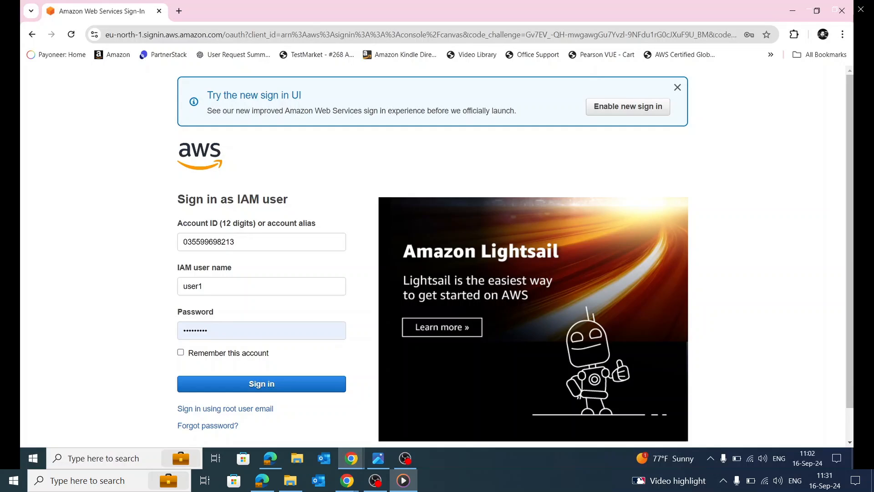
Enter the IAM user's password, sign in, and decline saving the password in the browser
key("ctrl+v")
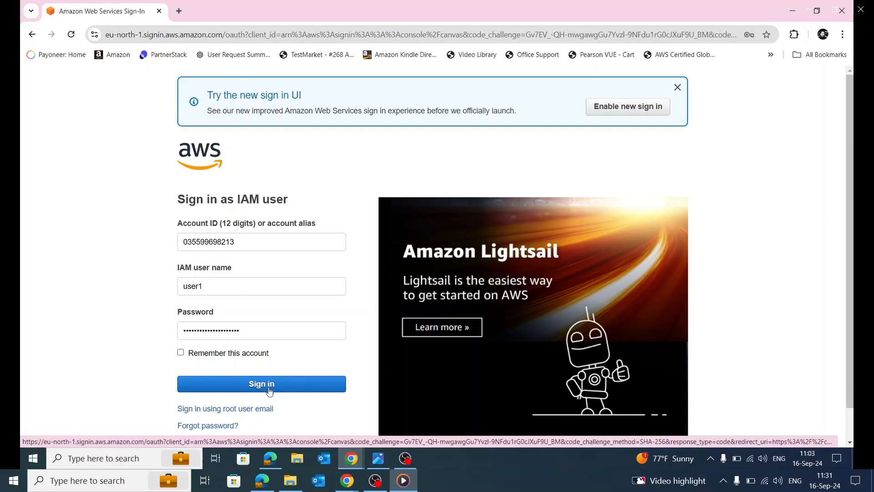
left_click(270, 387)
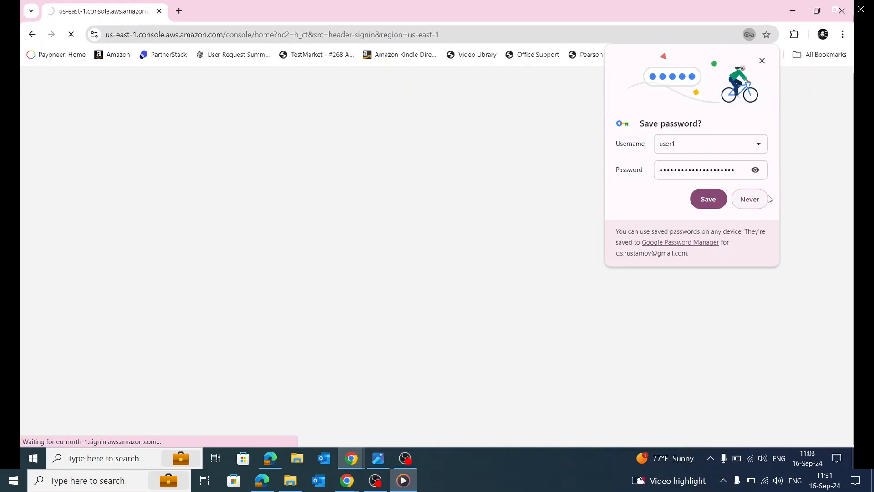
left_click(768, 199)
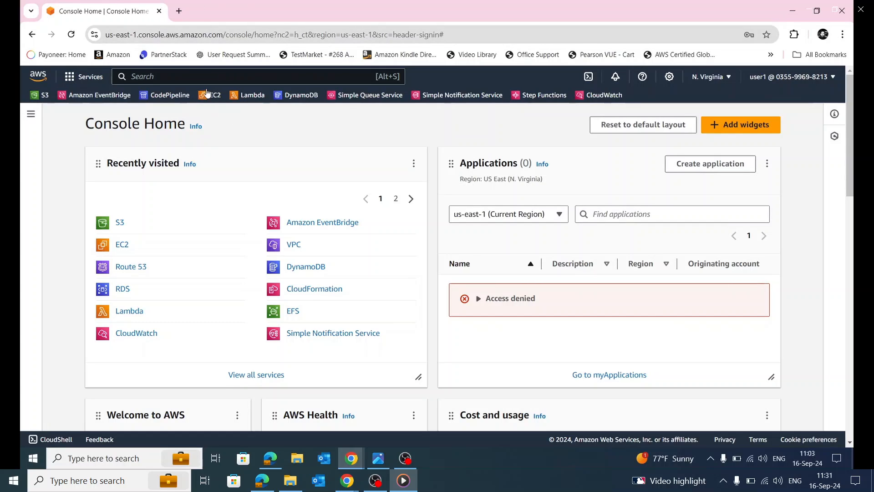
Search the services for ec2 and open the EC2 dashboard to check user1's access
type("e")
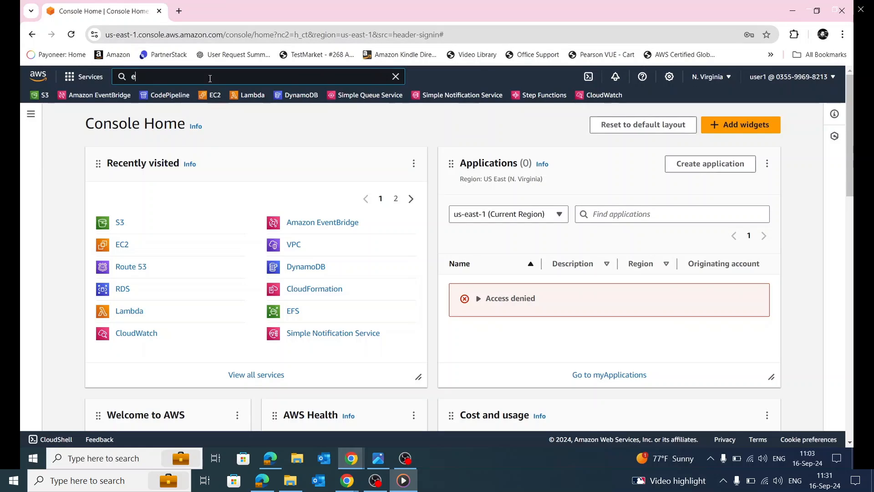
type("c2")
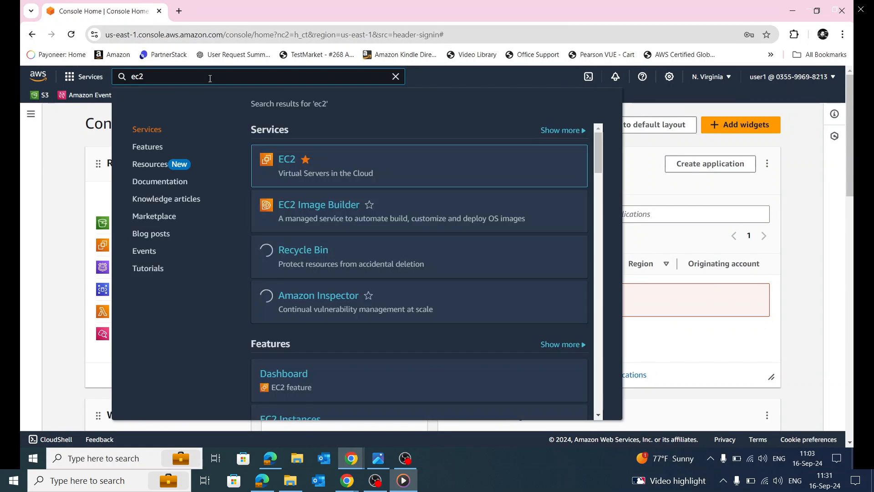
left_click(287, 159)
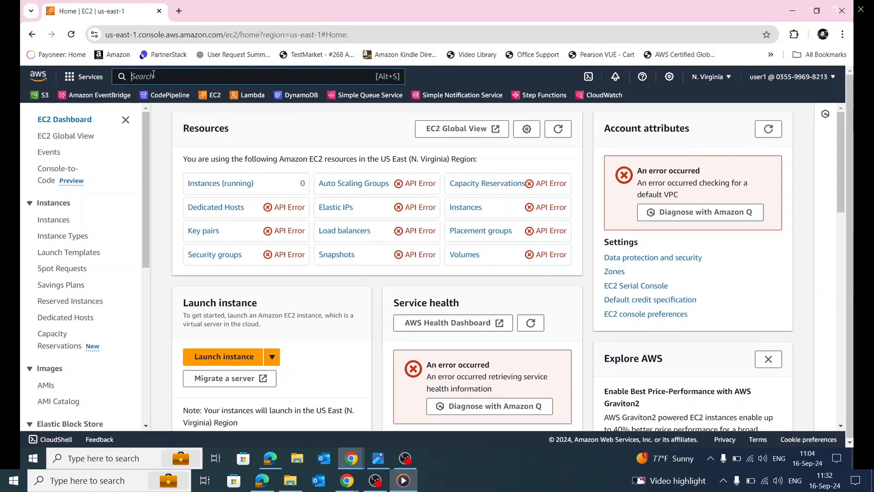
Search the services for s3 and open the customerdata15a13x7 bucket to check whether user1 can list its objects
left_click(168, 77)
type("s3")
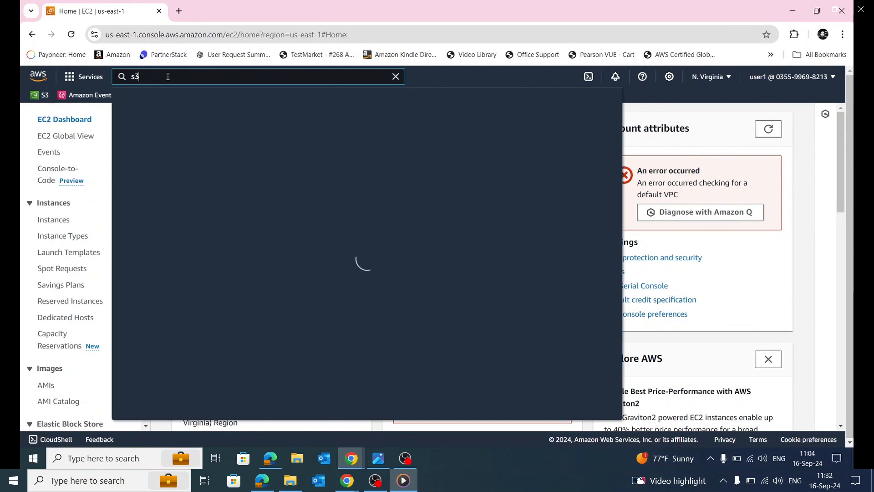
left_click(272, 159)
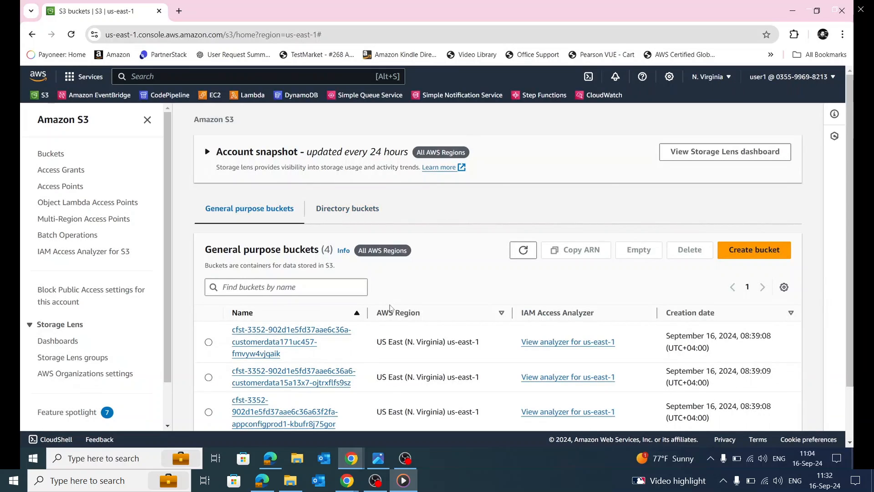
scroll(414, 294, "down", 2)
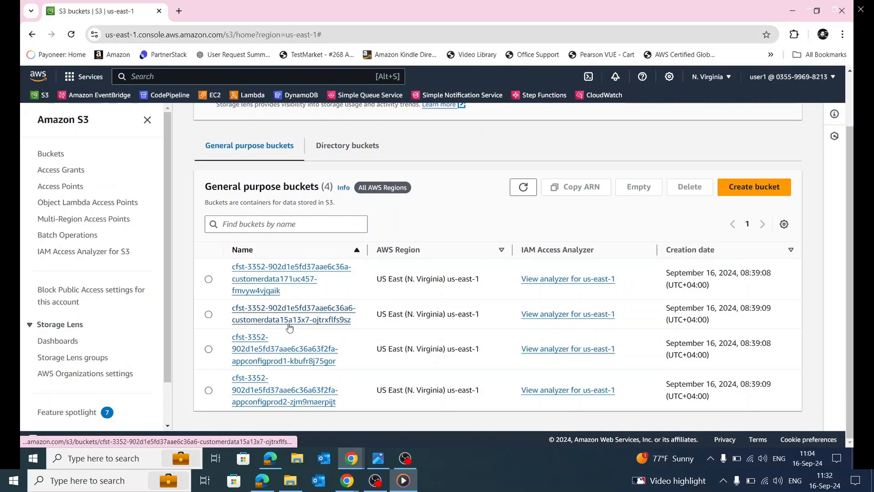
left_click(270, 321)
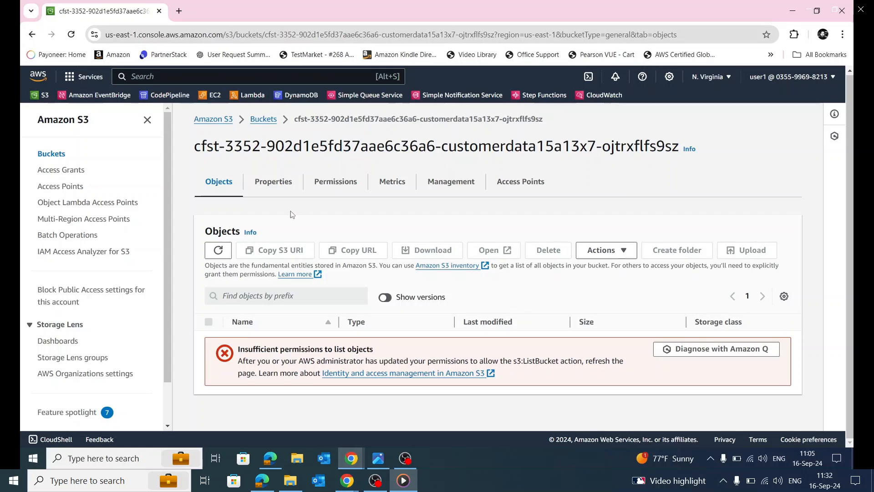
Return to the bucket list and open the appconfigprod1 bucket to check user1's access to its objects
left_click(262, 120)
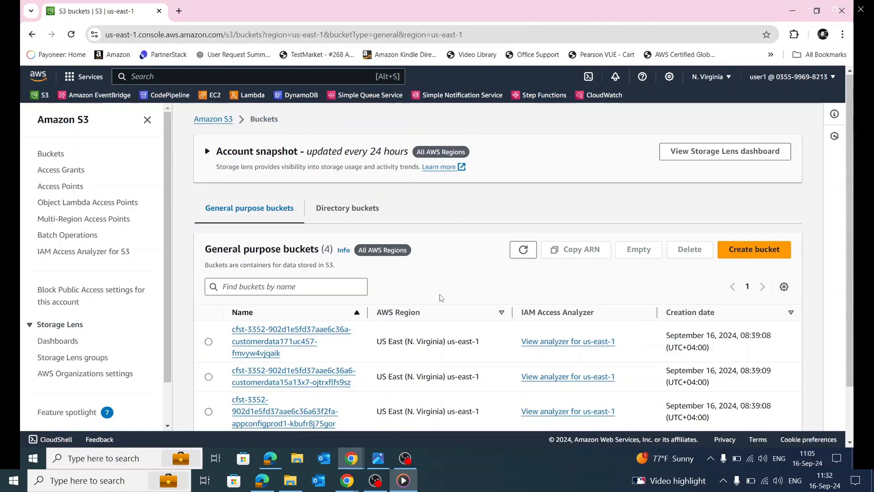
scroll(442, 294, "down", 2)
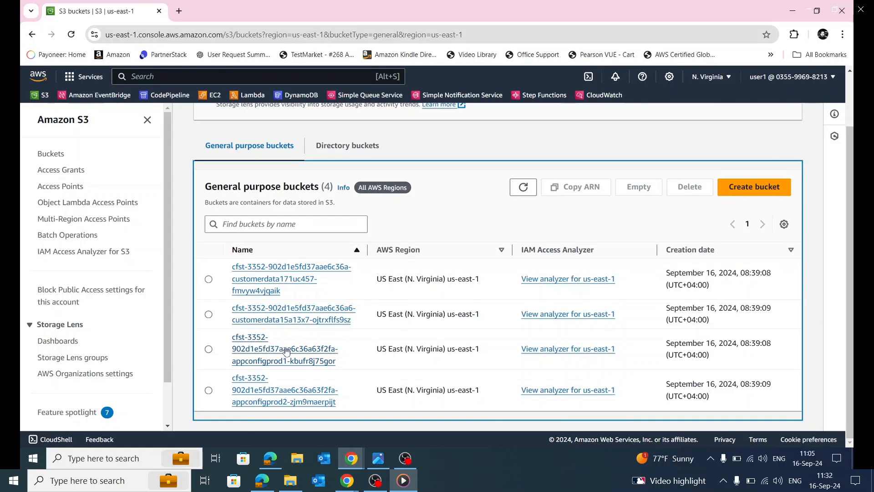
left_click(272, 350)
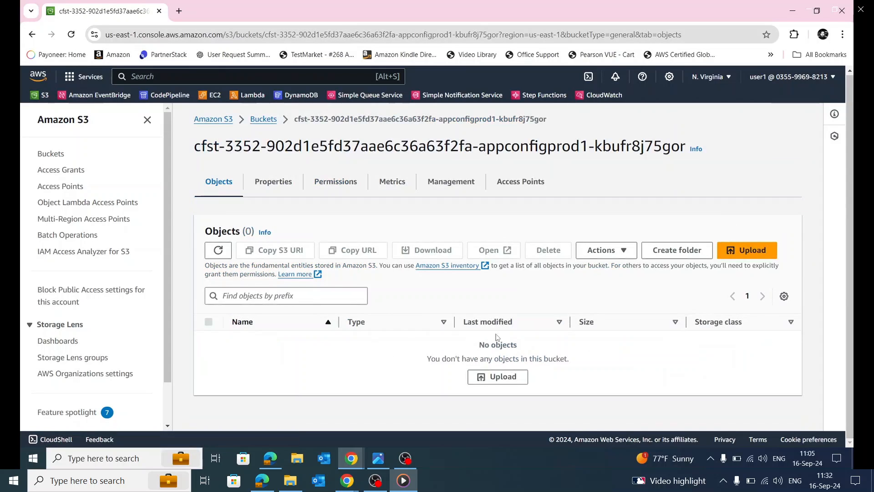